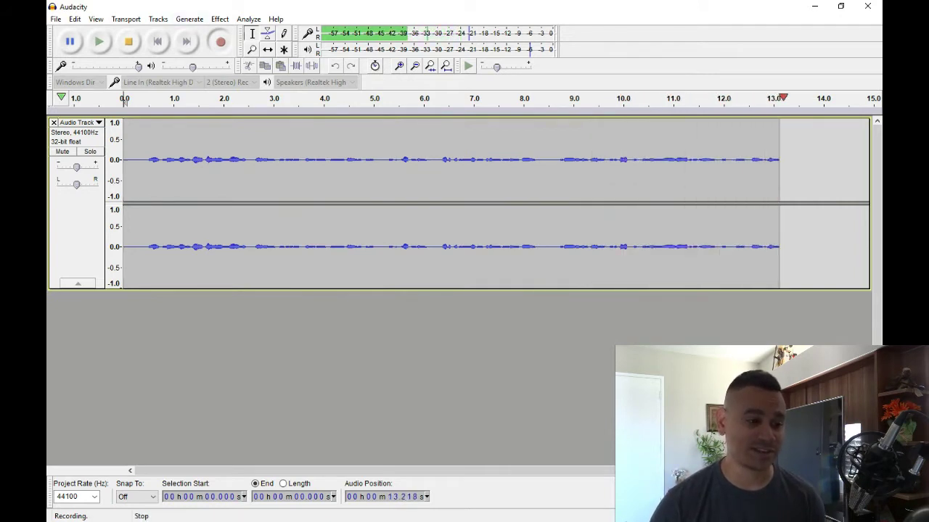
# - Stop recording and play back the roughly 14-second voice track with the system volume lowered
pyautogui.press('space')
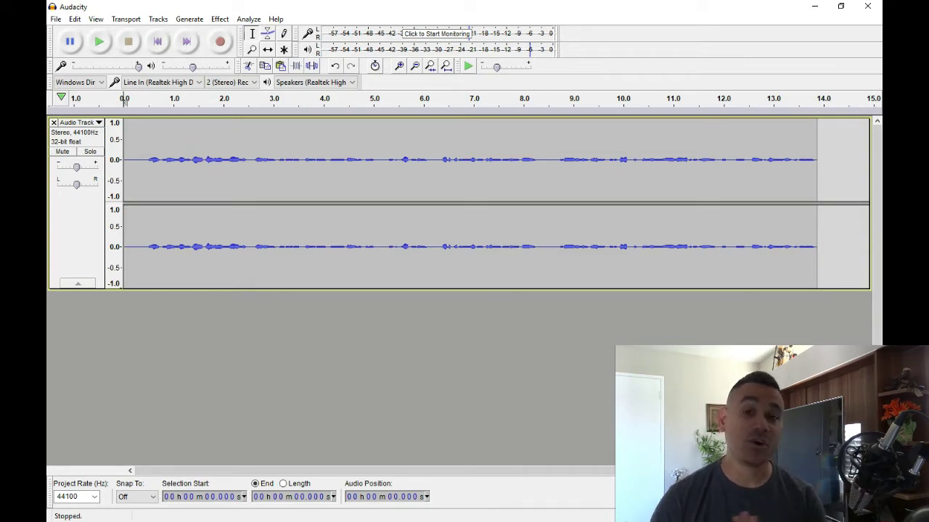
pyautogui.click(99, 41)
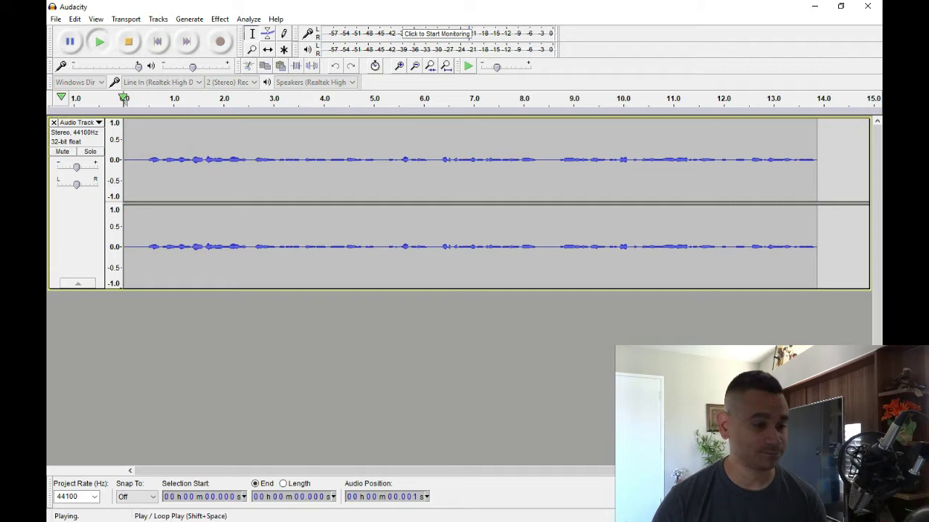
pyautogui.press('XF86AudioLowerVolume')
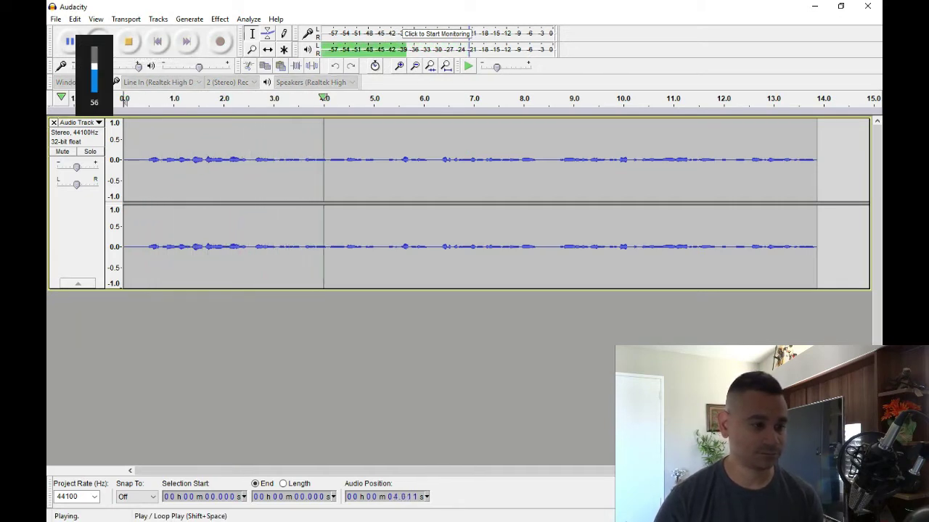
pyautogui.press('XF86AudioLowerVolume')
pyautogui.press('XF86AudioLowerVolume')
pyautogui.press('XF86AudioLowerVolume')
pyautogui.press('XF86AudioLowerVolume')
pyautogui.press('XF86AudioLowerVolume')
pyautogui.press('XF86AudioLowerVolume')
pyautogui.press('XF86AudioLowerVolume')
pyautogui.press('XF86AudioLowerVolume')
pyautogui.press('XF86AudioLowerVolume')
pyautogui.press('XF86AudioLowerVolume')
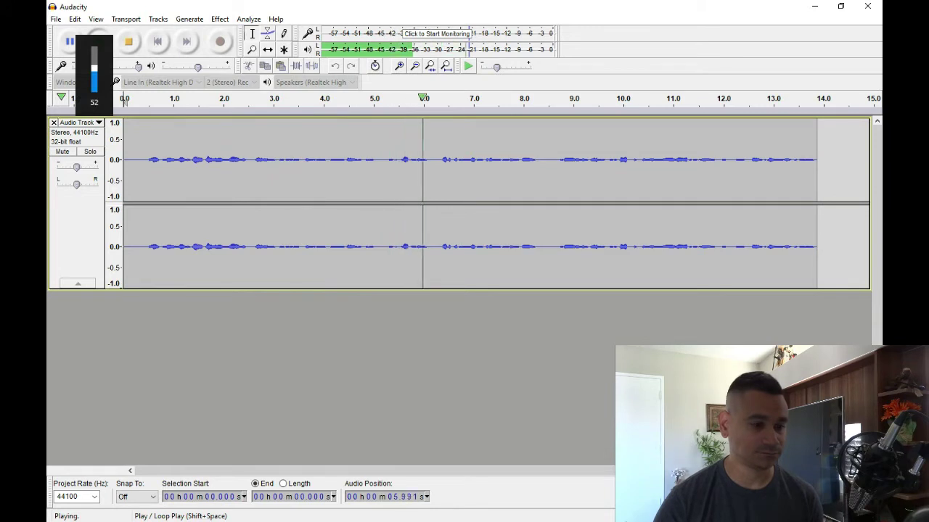
pyautogui.press('XF86AudioLowerVolume')
pyautogui.press('XF86AudioLowerVolume')
pyautogui.press('XF86AudioLowerVolume')
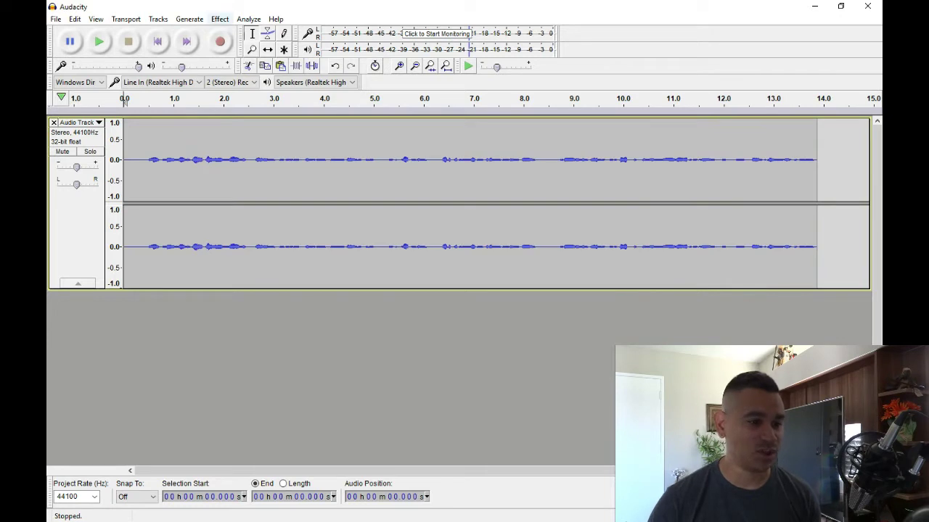
# - Normalize the whole stereo track to -1.0 dB
pyautogui.click(220, 19)
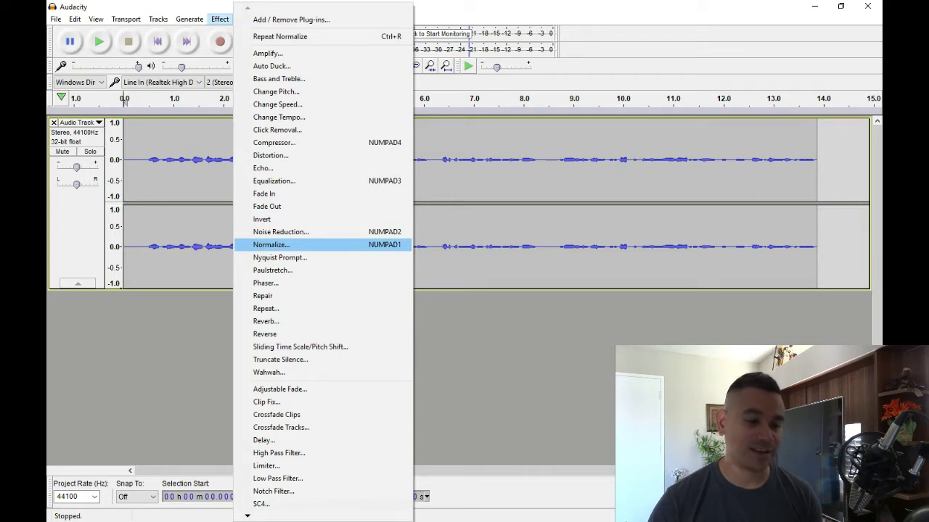
pyautogui.press('Return')
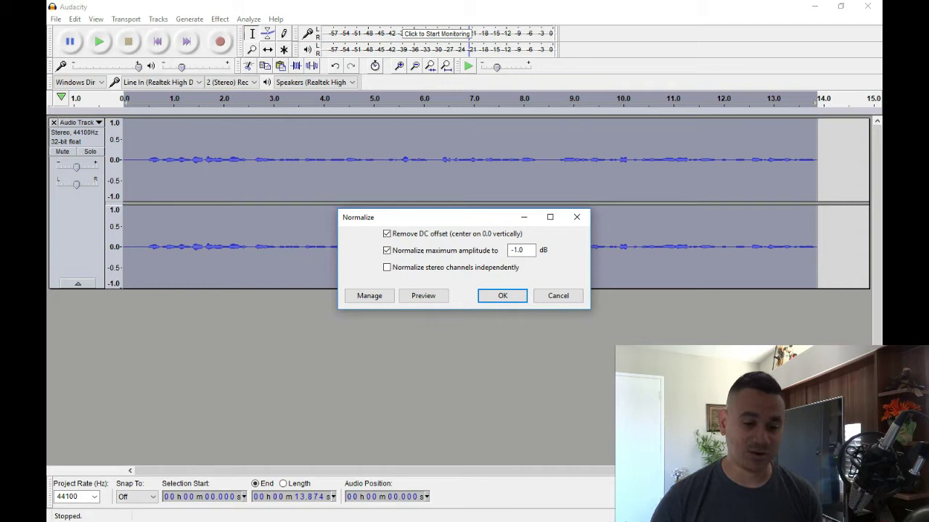
pyautogui.press('Return')
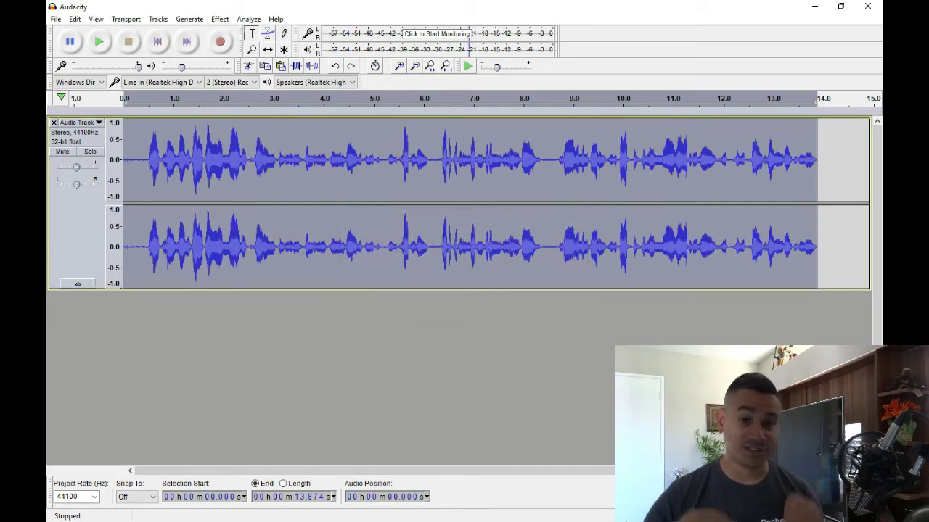
# - Play the first seconds of the normalized track to check the louder voice
pyautogui.press('XF86AudioLowerVolume')
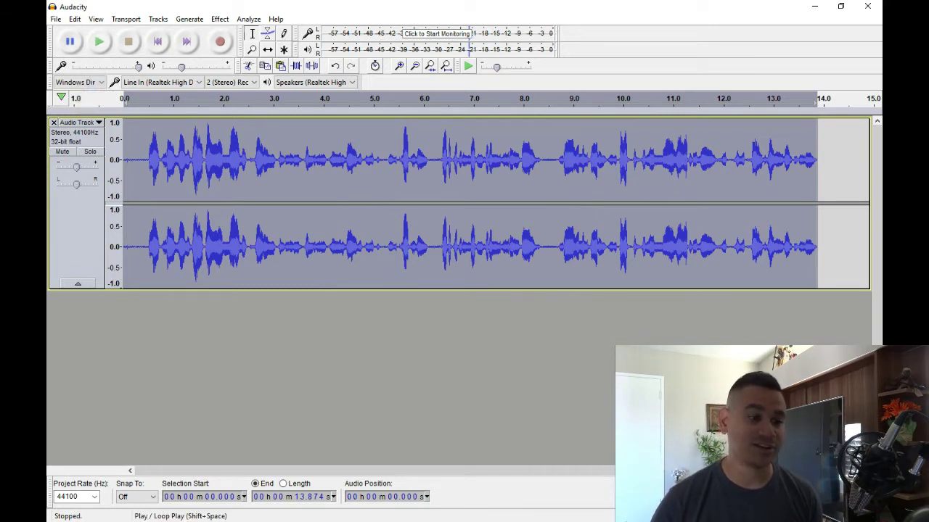
pyautogui.click(98, 42)
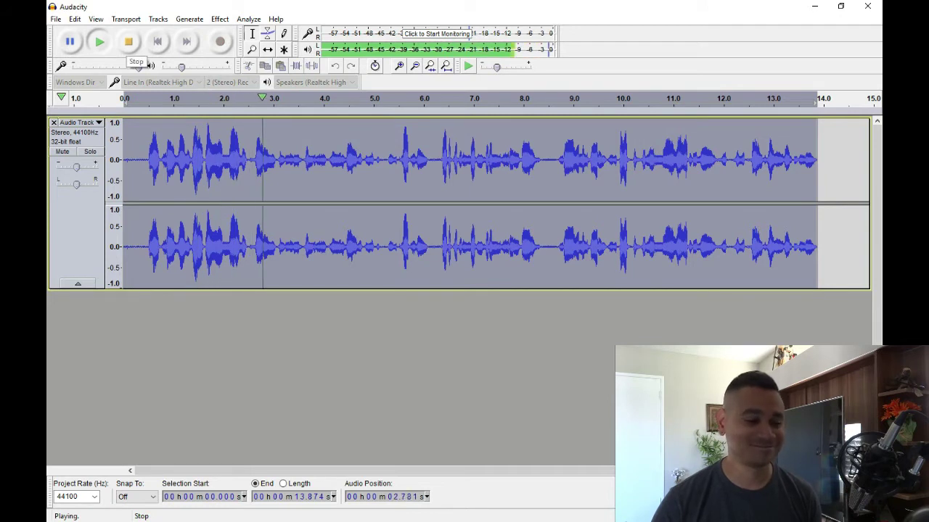
pyautogui.click(129, 42)
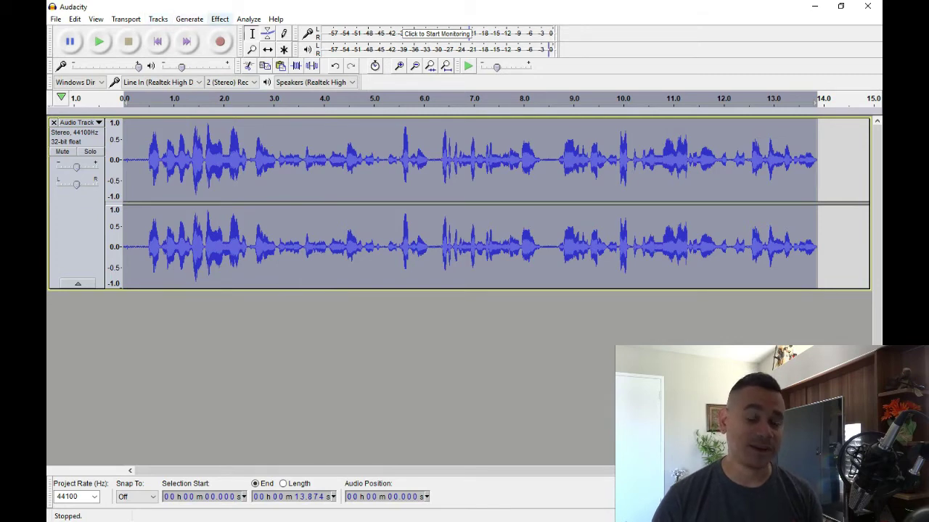
# - Open Noise Reduction and close it again without applying anything
pyautogui.click(220, 19)
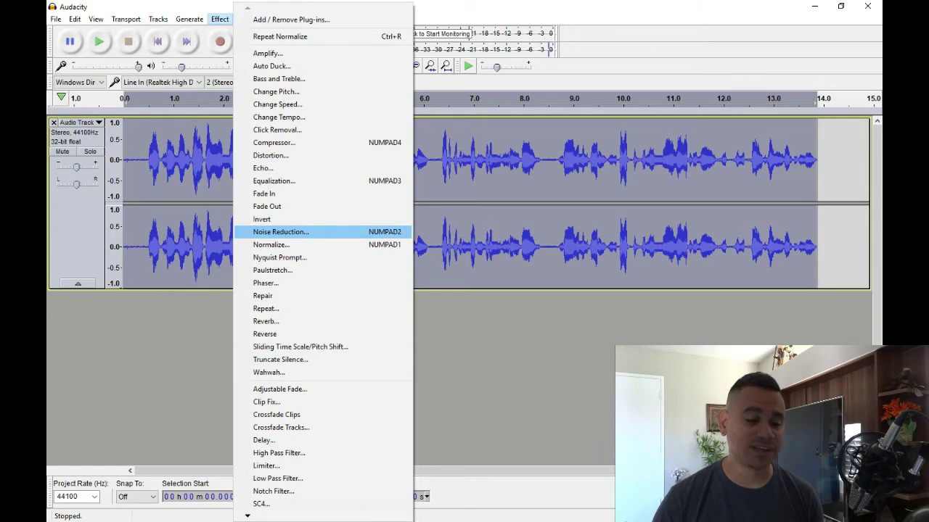
pyautogui.click(281, 232)
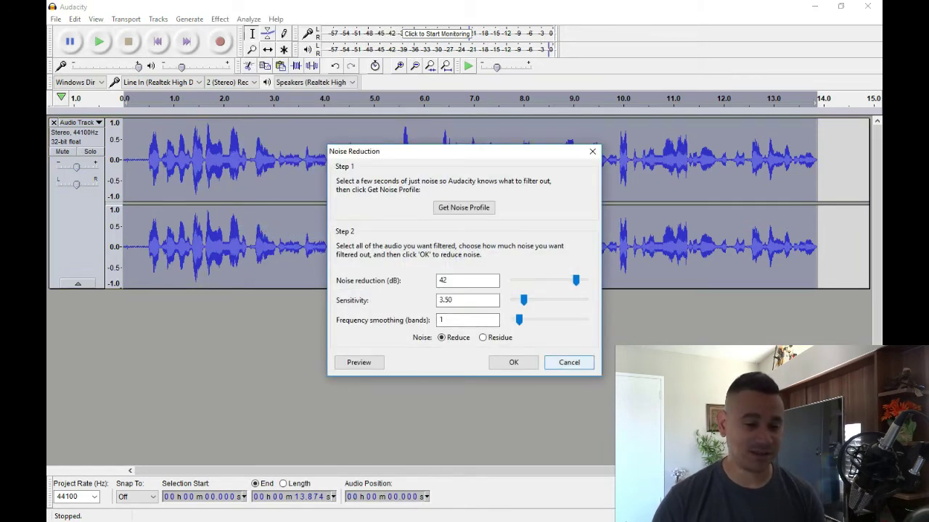
pyautogui.click(568, 362)
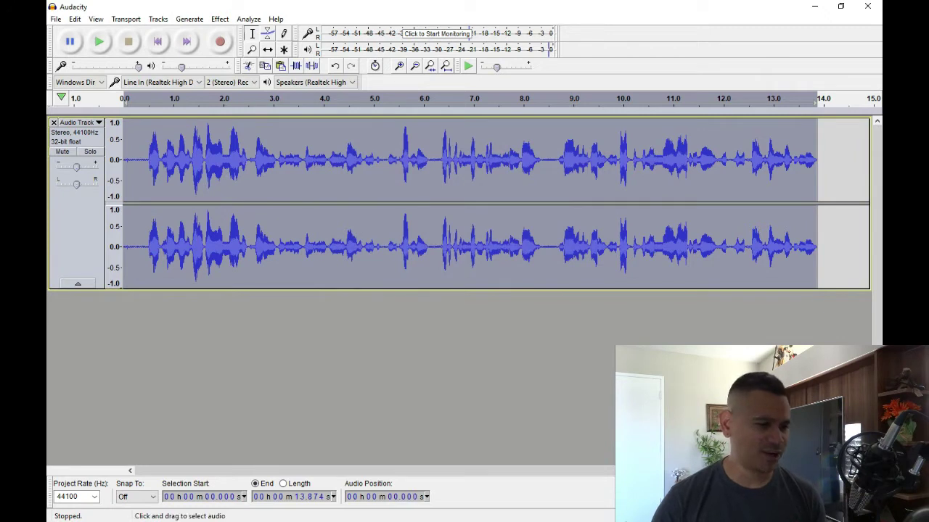
# - Select the silent first 0.5 s and capture it as the noise profile
pyautogui.moveTo(125, 160); pyautogui.dragTo(149, 160)
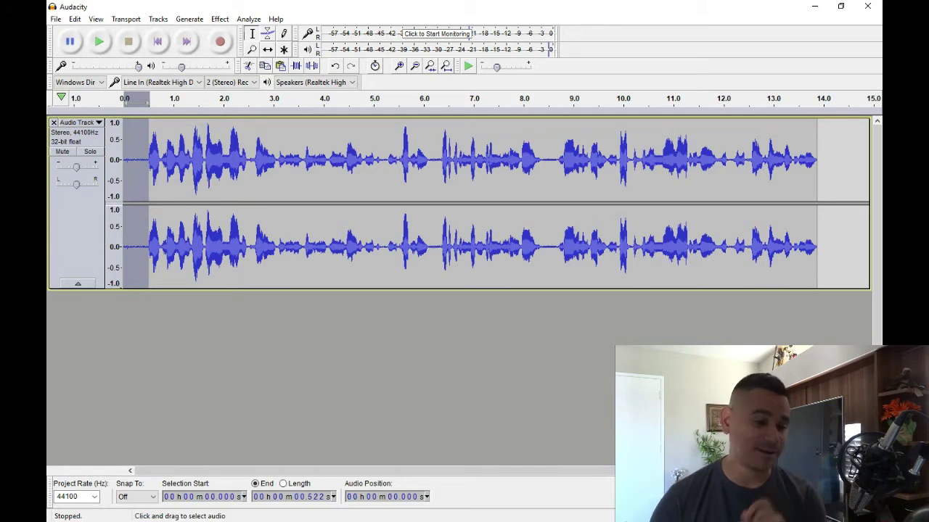
pyautogui.click(220, 19)
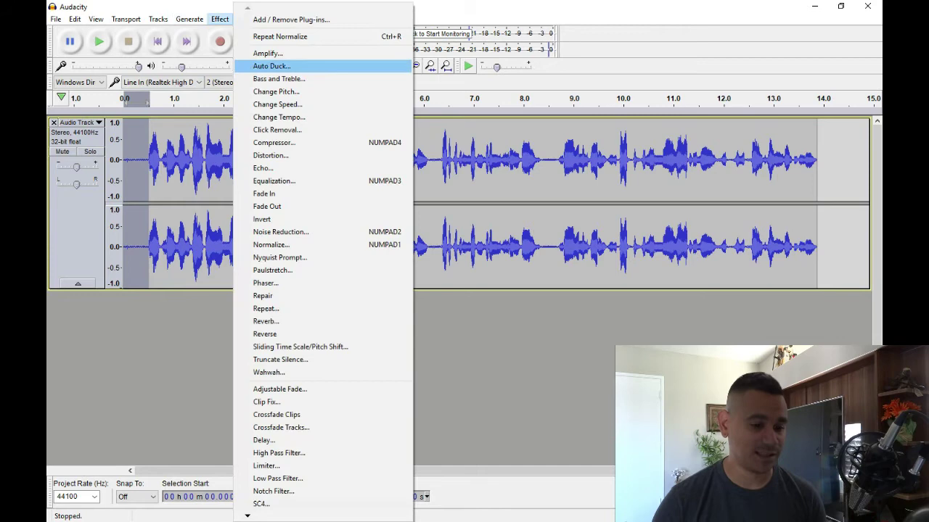
pyautogui.click(281, 231)
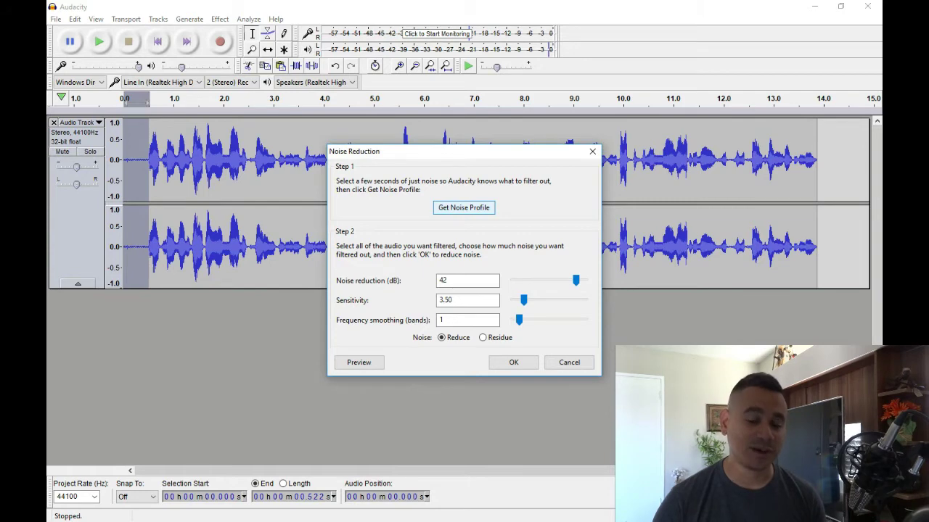
pyautogui.click(463, 207)
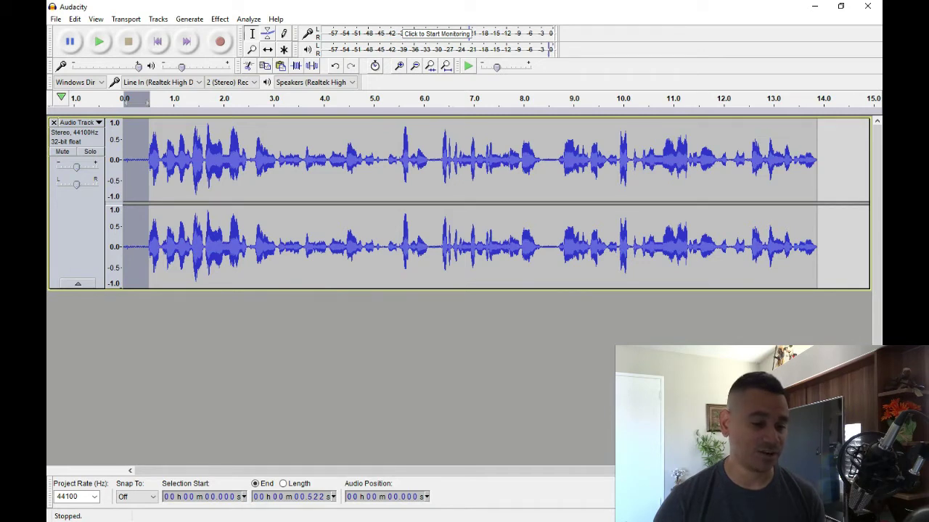
# - Apply Noise Reduction at 42 dB to the whole recording
pyautogui.hotkey('ctrl', 'shift', 'a')
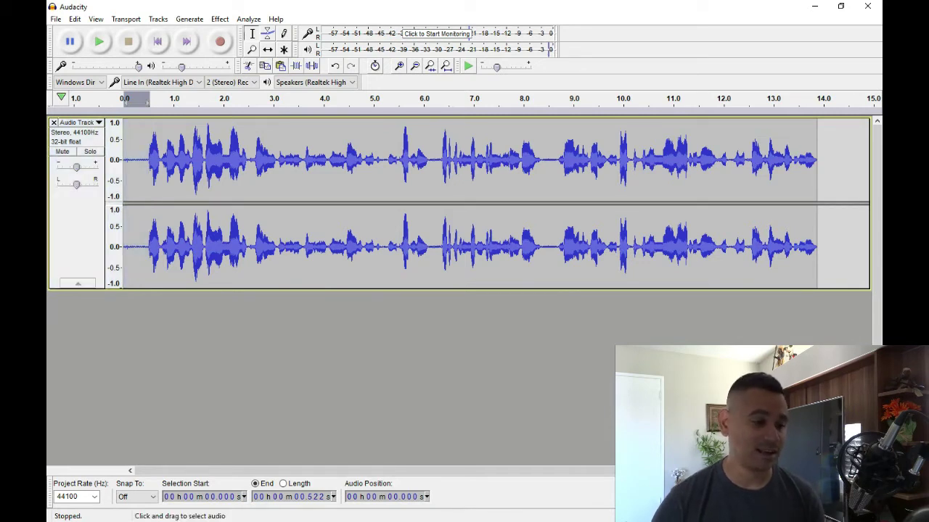
pyautogui.hotkey('alt', 'c')
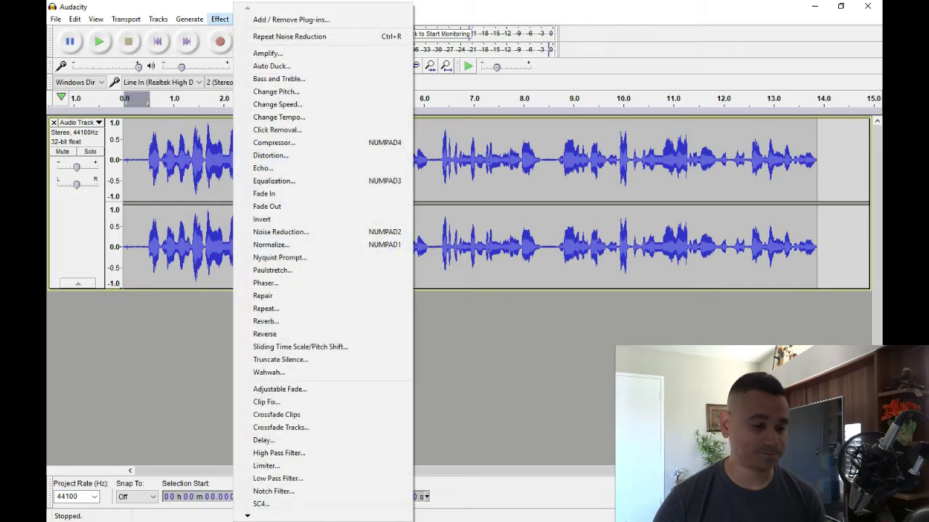
pyautogui.press('Down')
pyautogui.press('Down')
pyautogui.press('Down')
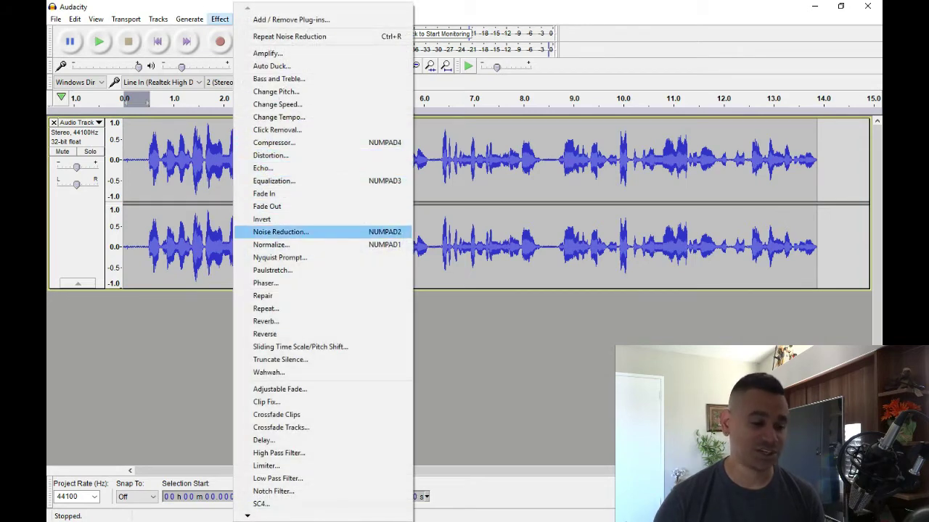
pyautogui.press('Return')
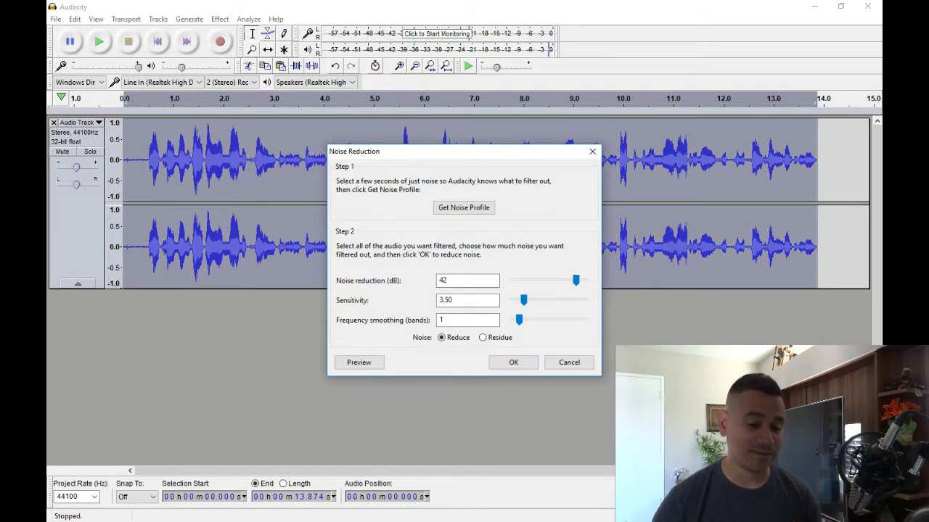
pyautogui.press('Tab')
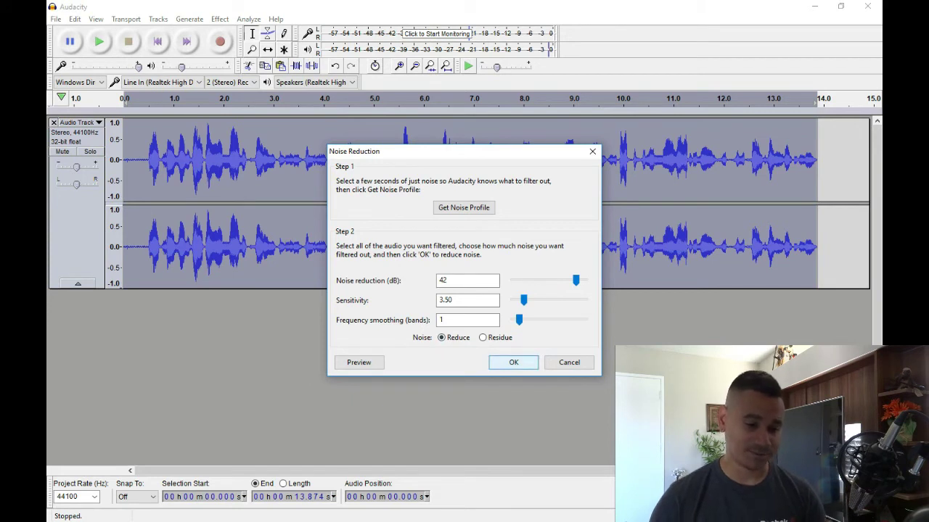
pyautogui.press('Return')
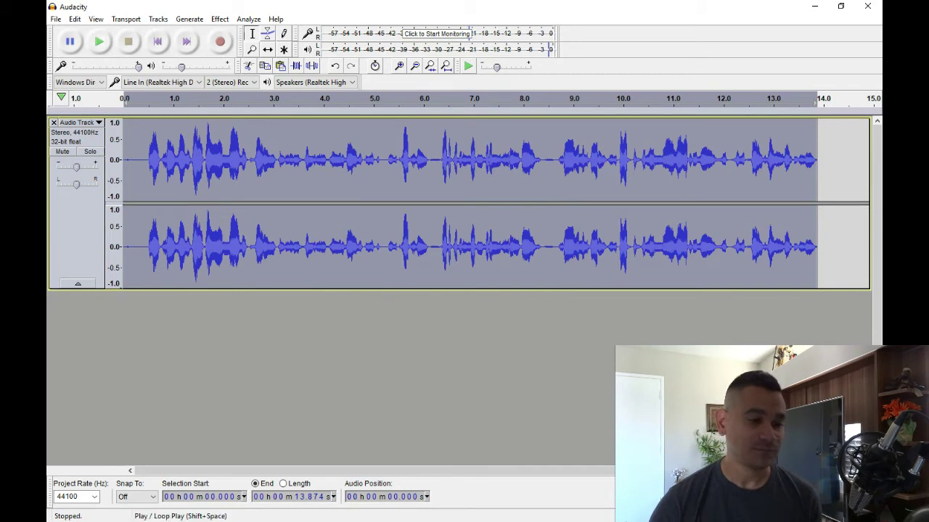
# - Listen to the cleaned track, then run Normalize on it again
pyautogui.click(98, 42)
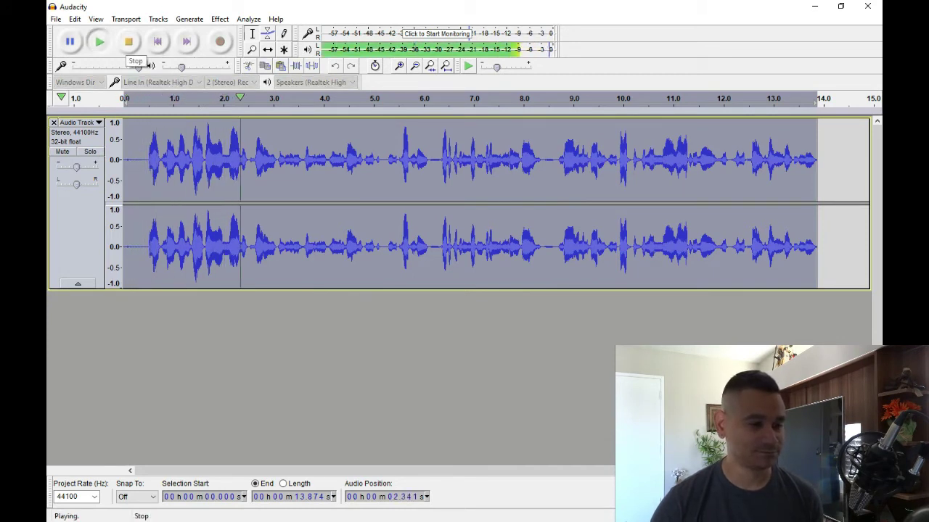
pyautogui.click(128, 42)
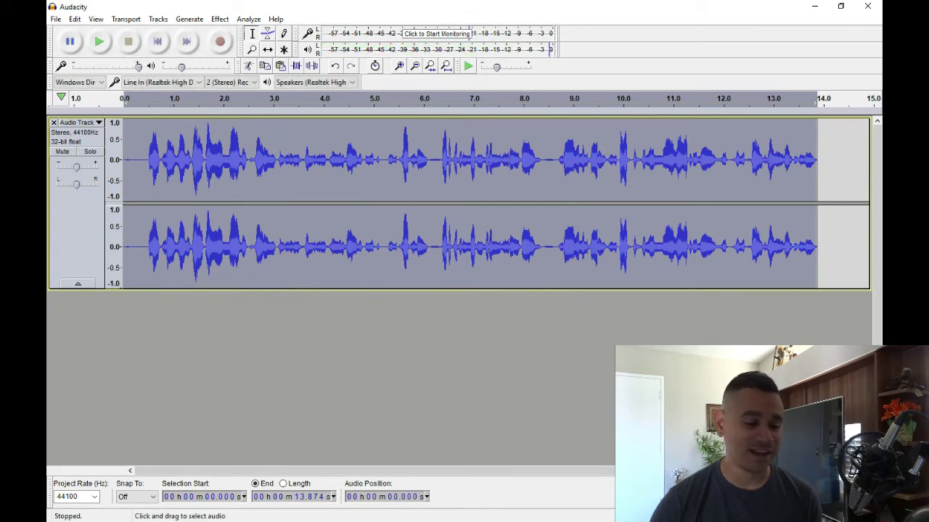
pyautogui.click(220, 19)
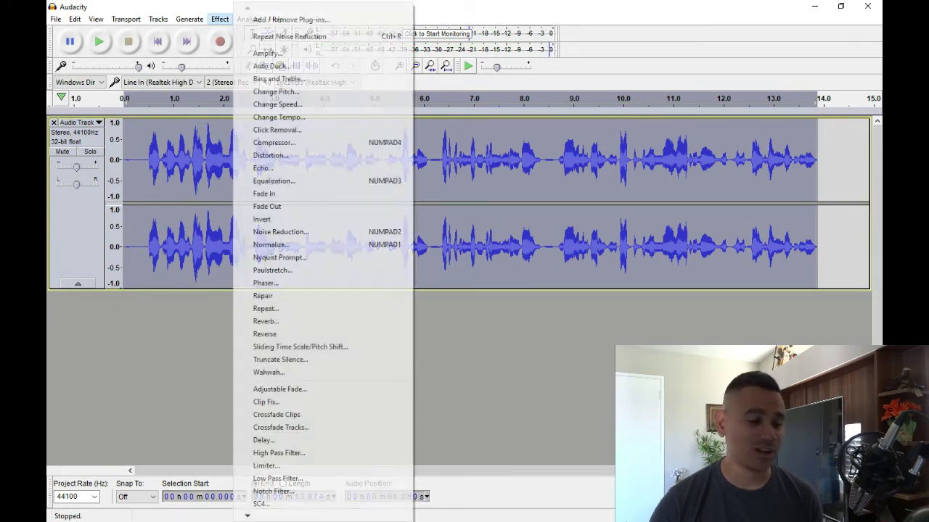
pyautogui.click(271, 244)
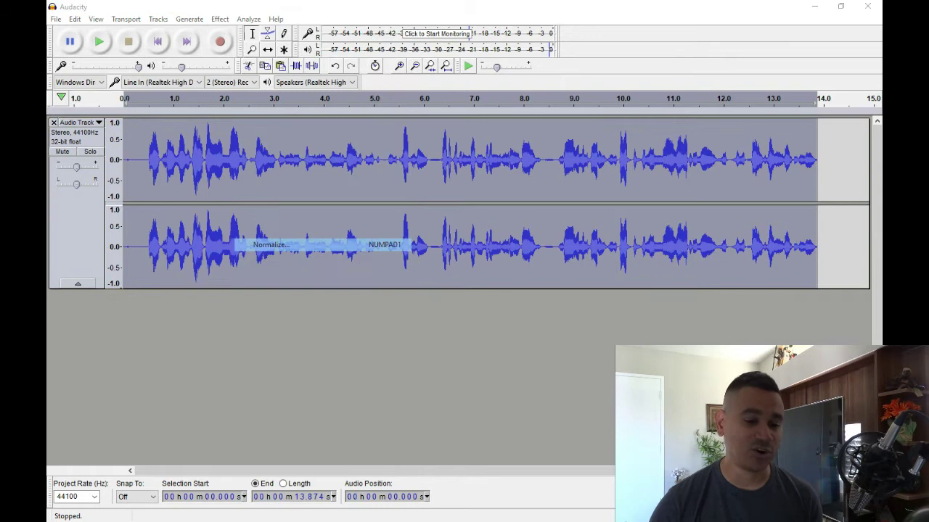
pyautogui.click(502, 295)
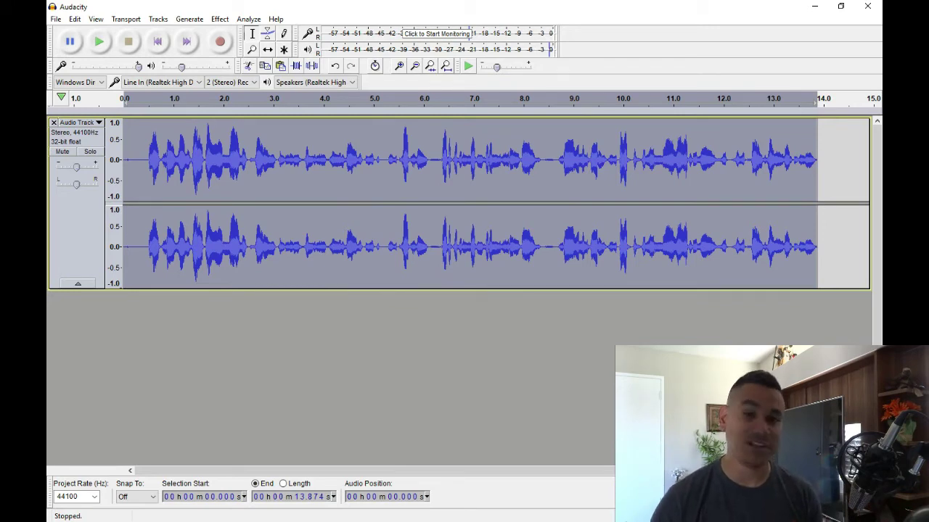
pyautogui.click(219, 19)
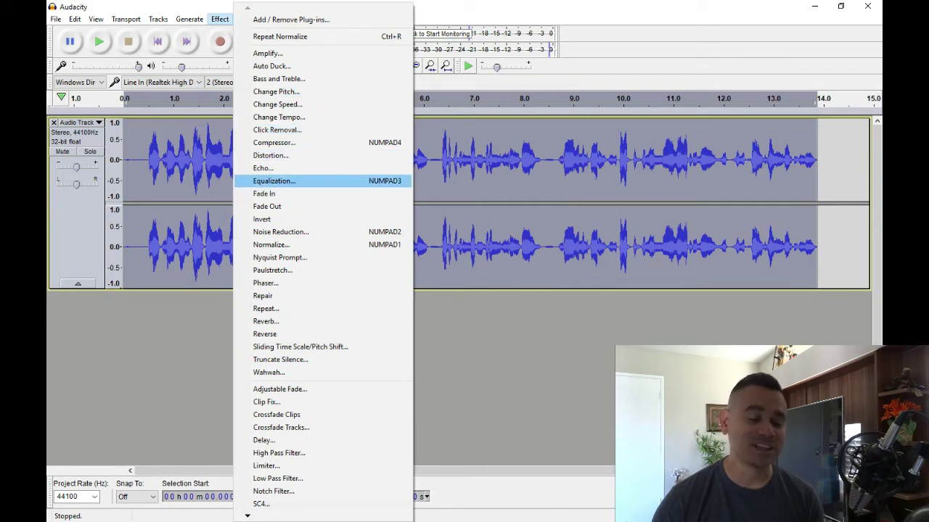
pyautogui.click(274, 180)
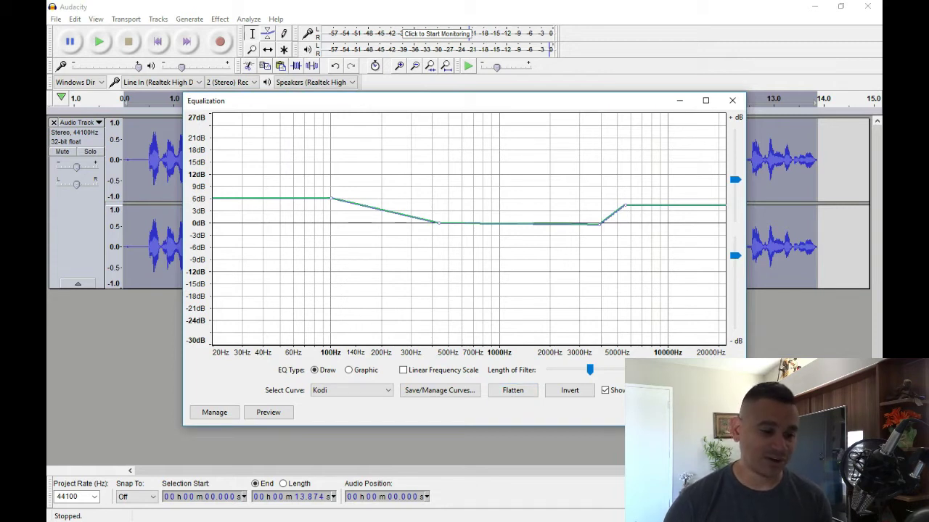
pyautogui.moveTo(331, 197)
pyautogui.mouseDown()
pyautogui.moveTo(331, 223)
pyautogui.moveTo(330, 197)
pyautogui.mouseUp()
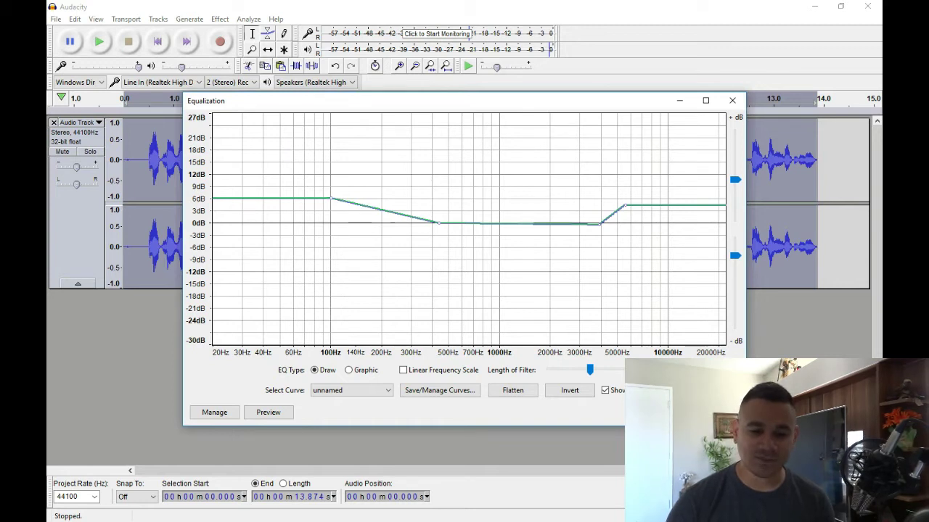
pyautogui.moveTo(674, 206); pyautogui.dragTo(675, 207)
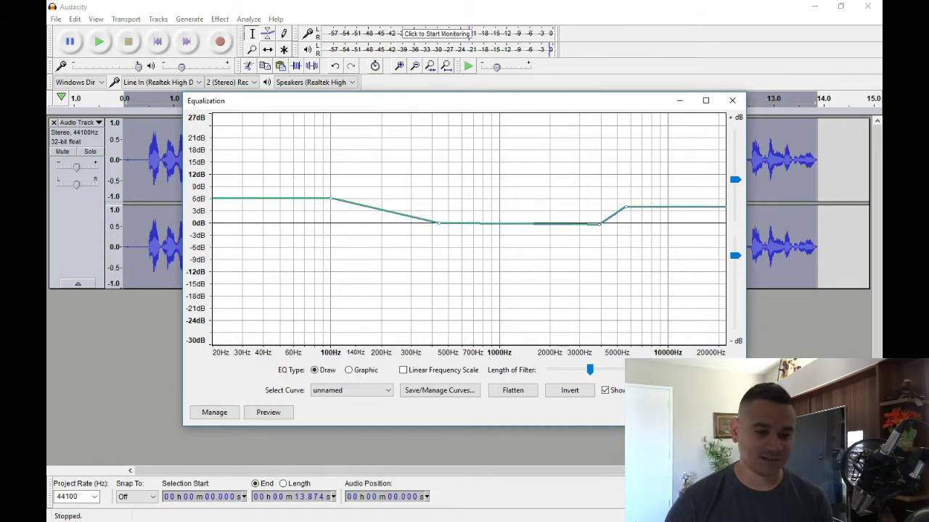
pyautogui.press('Escape')
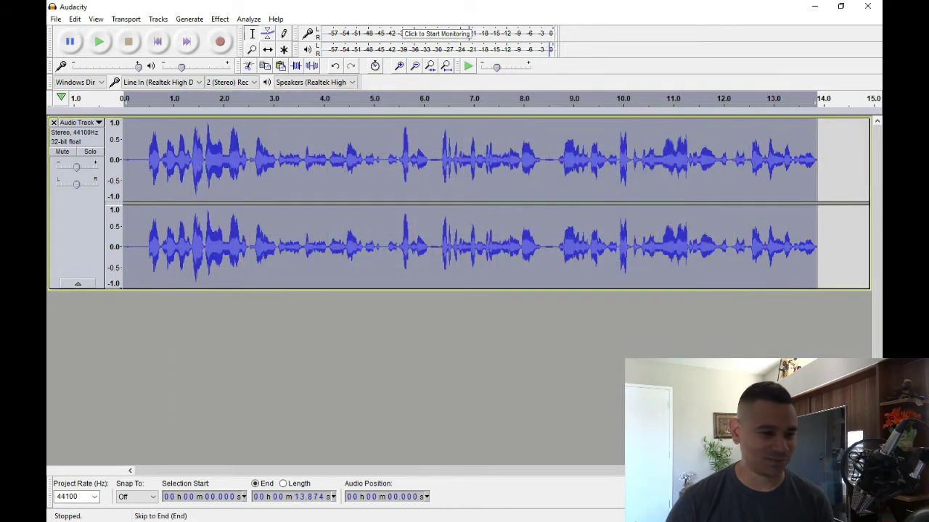
# - Apply the Kodi equalization curve to the voice track
pyautogui.click(220, 19)
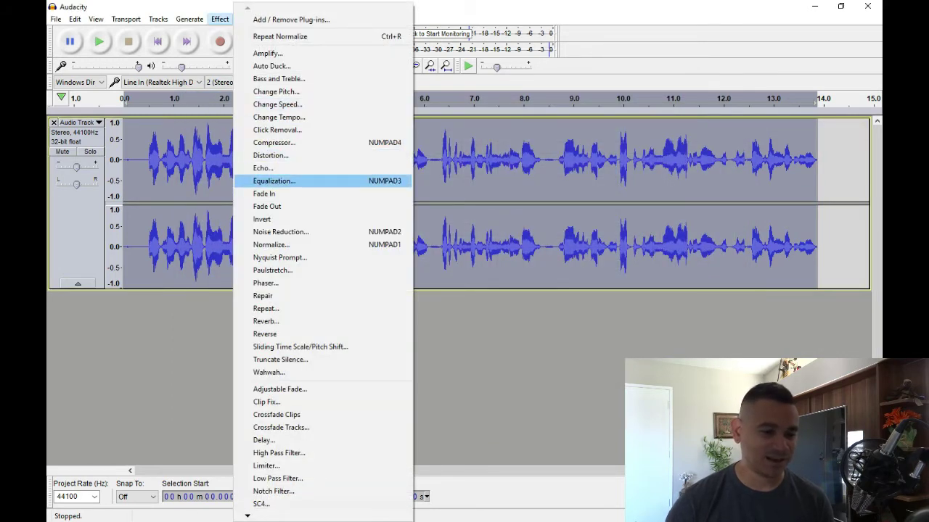
pyautogui.click(279, 180)
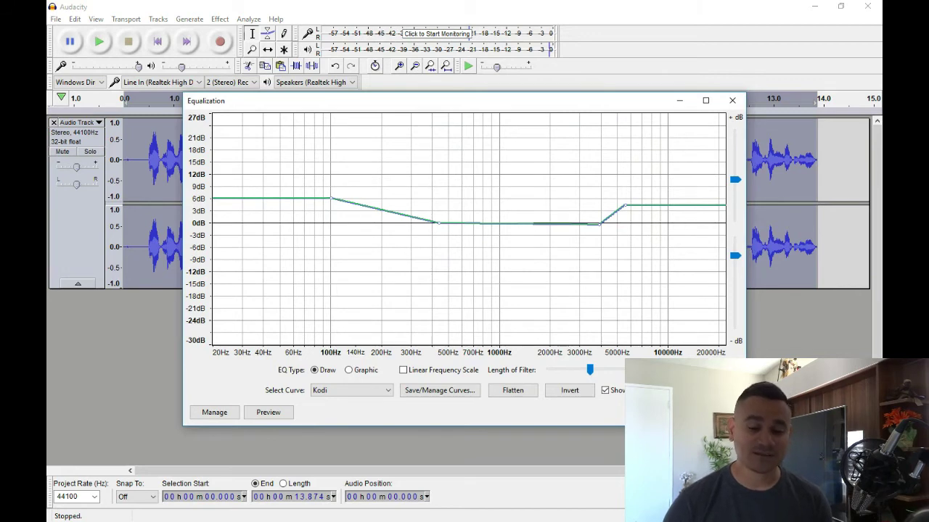
pyautogui.press('Escape')
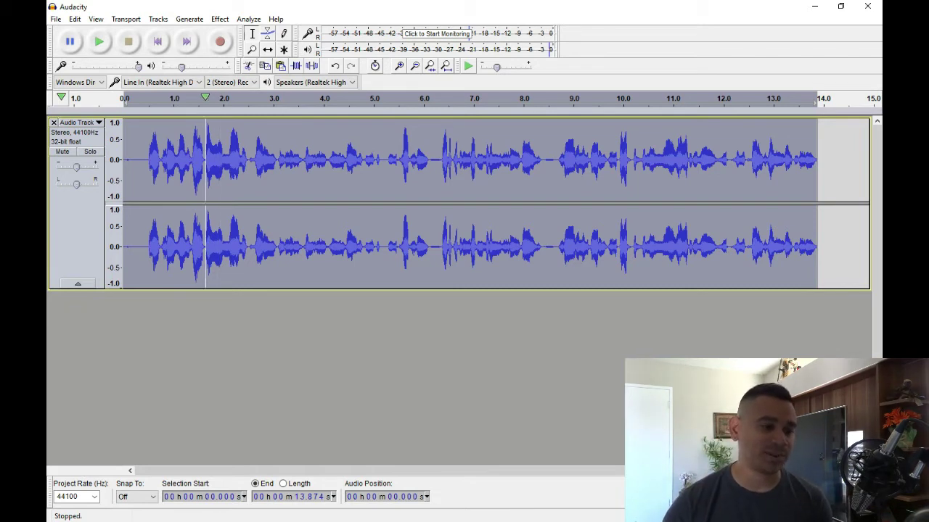
# - Preview the opening second of the equalized track
pyautogui.click(100, 42)
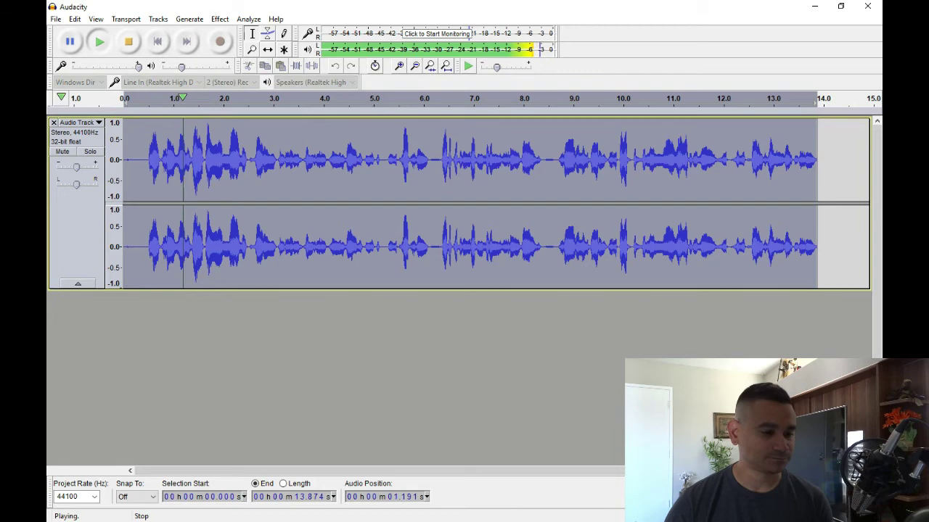
pyautogui.click(129, 42)
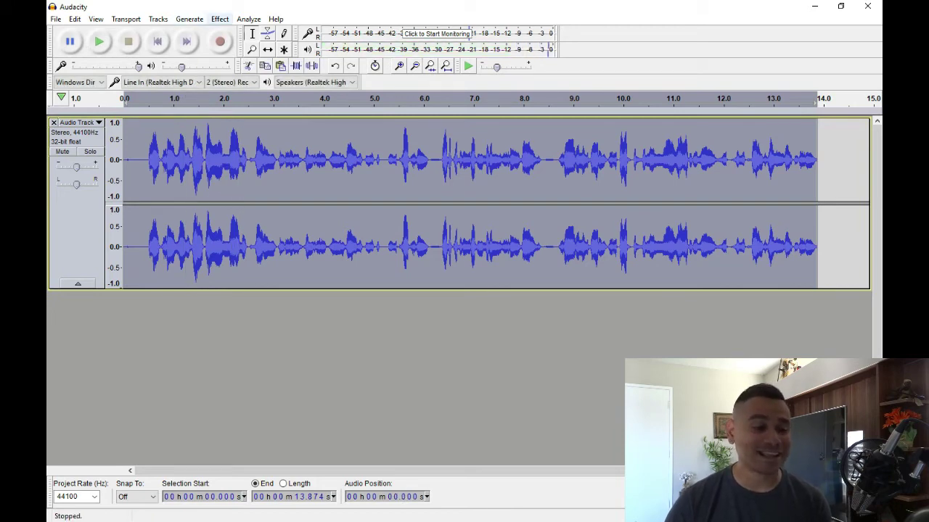
pyautogui.click(220, 19)
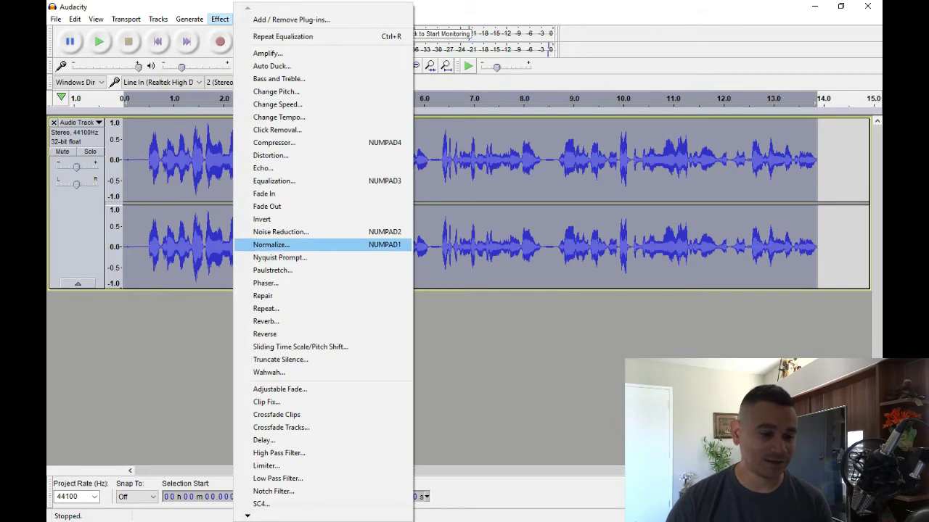
# - Normalize the equalized track to -1.0 dB maximum amplitude with Remove DC offset enabled
pyautogui.press('Return')
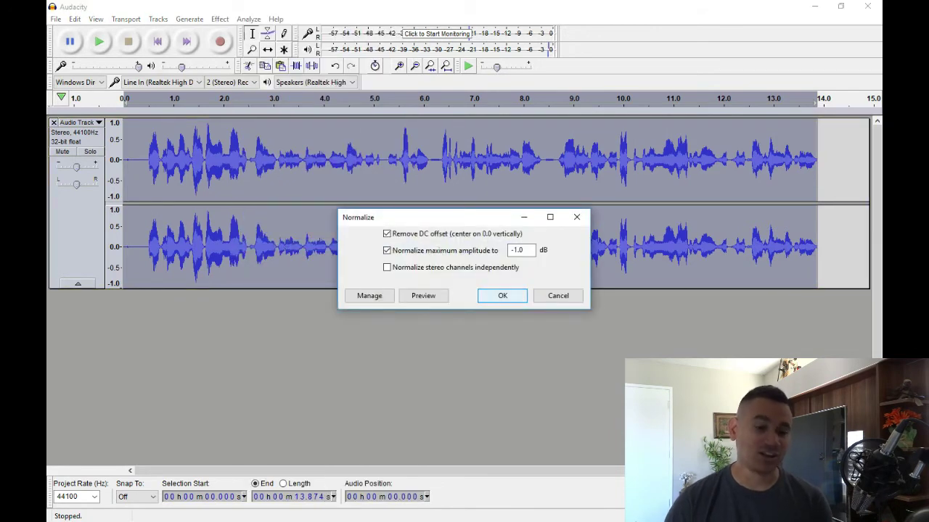
pyautogui.press('Return')
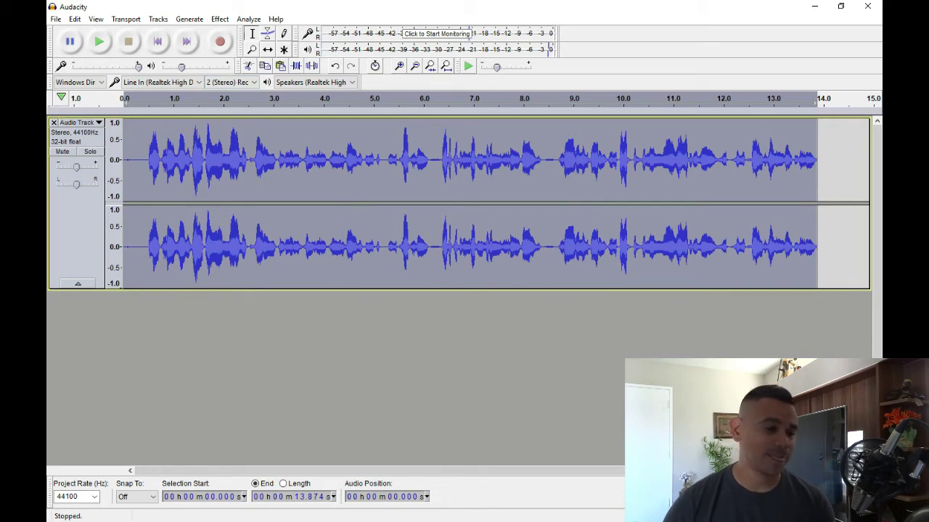
pyautogui.click(220, 19)
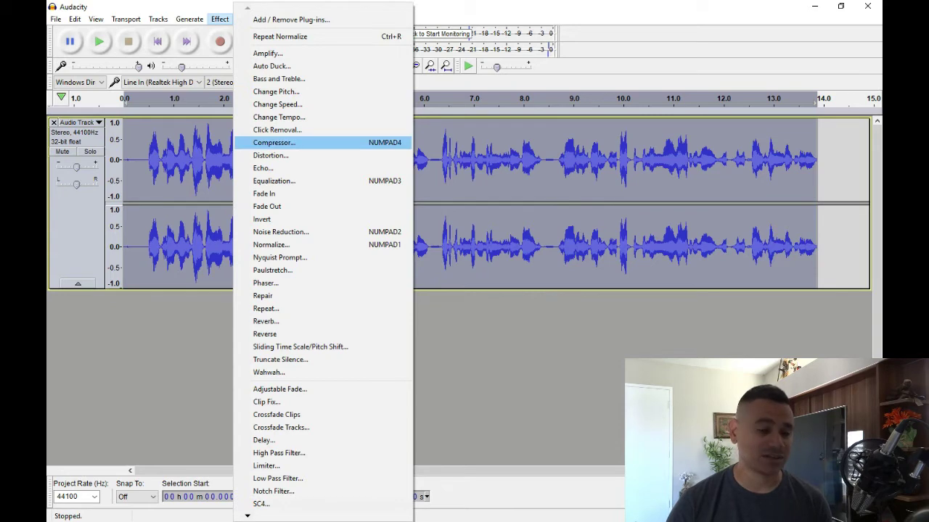
# - Compress with -20 dB threshold, 2:1 ratio and make-up gain, then briefly preview
pyautogui.click(274, 142)
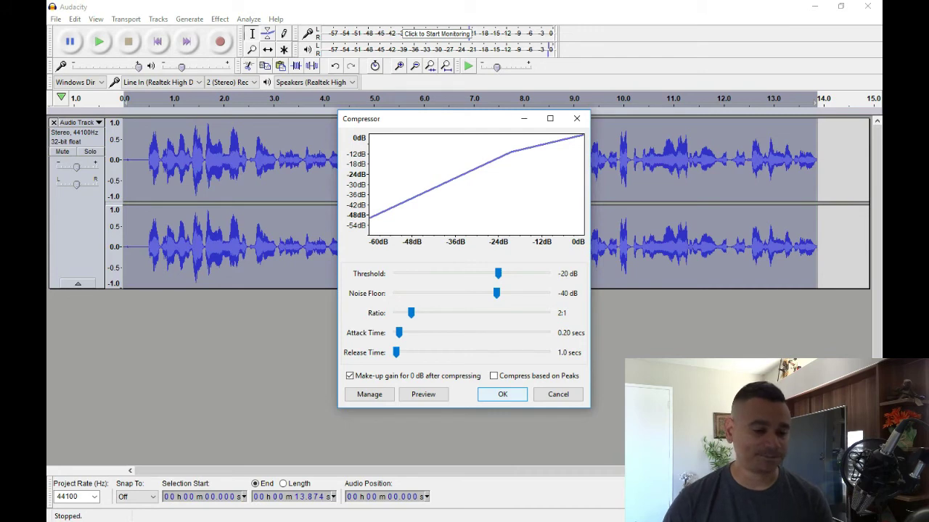
pyautogui.press('Return')
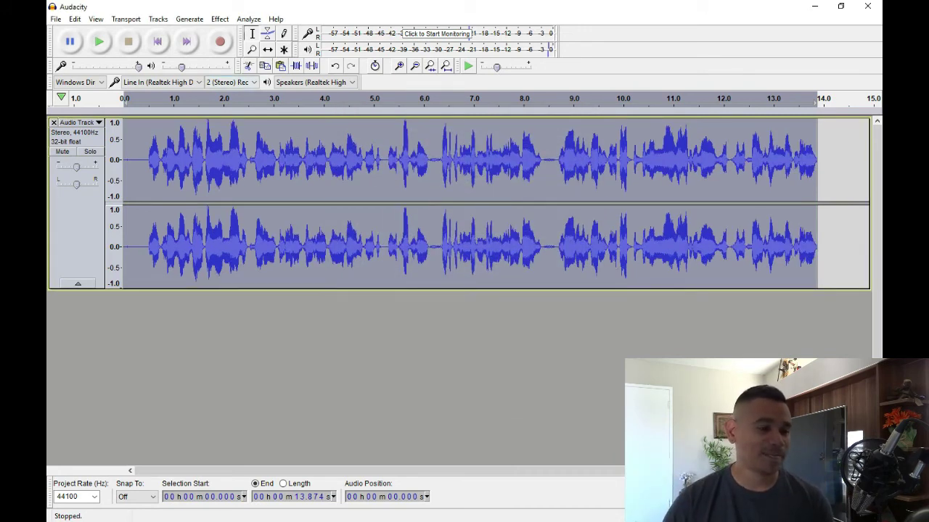
pyautogui.click(98, 41)
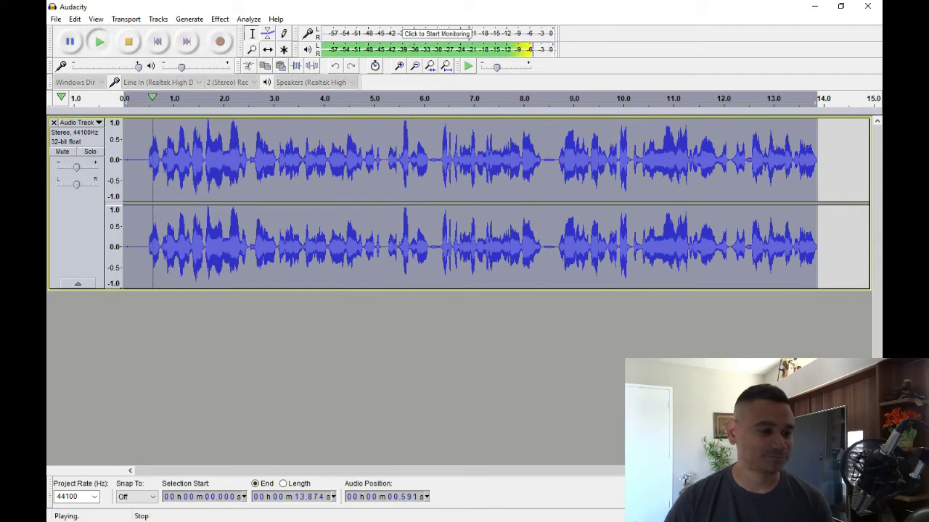
pyautogui.click(129, 43)
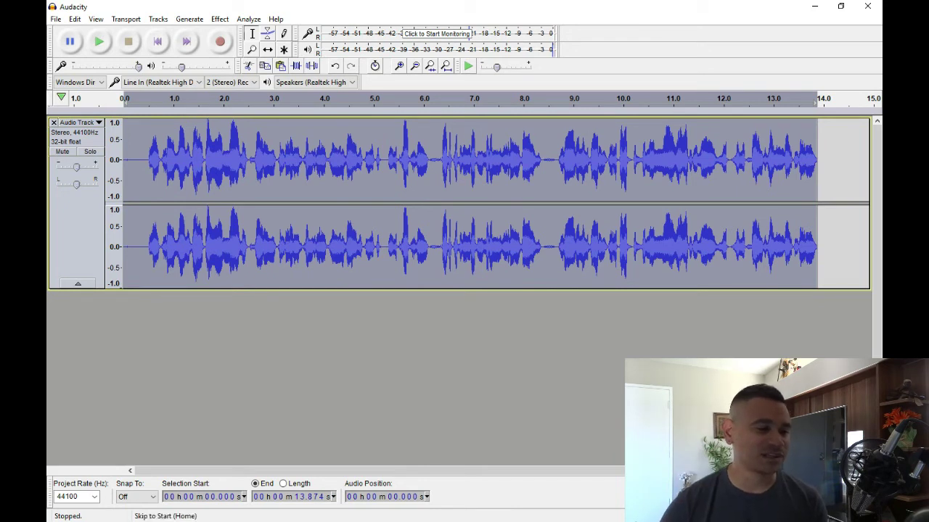
# - Run Normalize at -1.0 dB on the compressed track via keyboard menu navigation
pyautogui.hotkey('alt', 'a')
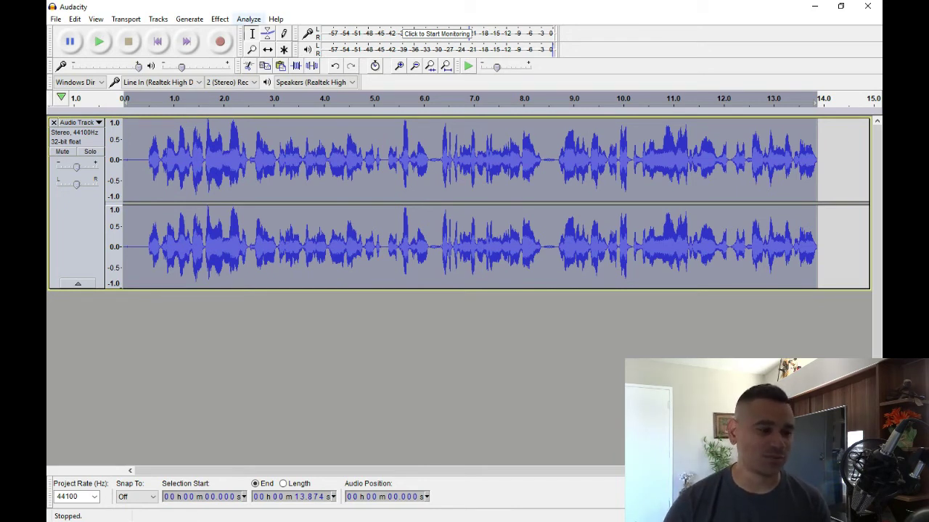
pyautogui.press('Left')
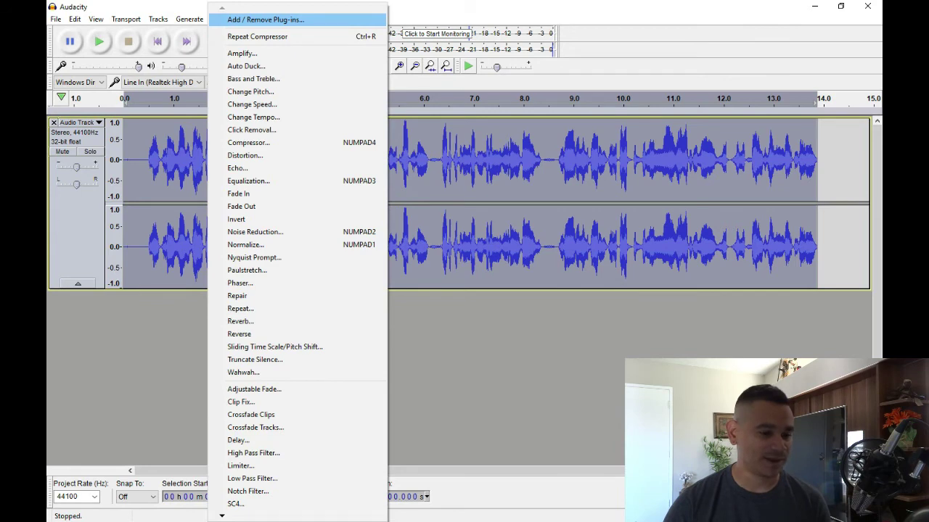
pyautogui.press('Down')
pyautogui.press('Down')
pyautogui.press('Down')
pyautogui.press('Down')
pyautogui.press('Down')
pyautogui.press('Down')
pyautogui.press('Down')
pyautogui.press('Down')
pyautogui.press('Down')
pyautogui.press('Down')
pyautogui.press('Down')
pyautogui.press('Down')
pyautogui.press('Down')
pyautogui.press('Down')
pyautogui.press('Down')
pyautogui.press('Down')
pyautogui.press('Down')
pyautogui.press('Return')
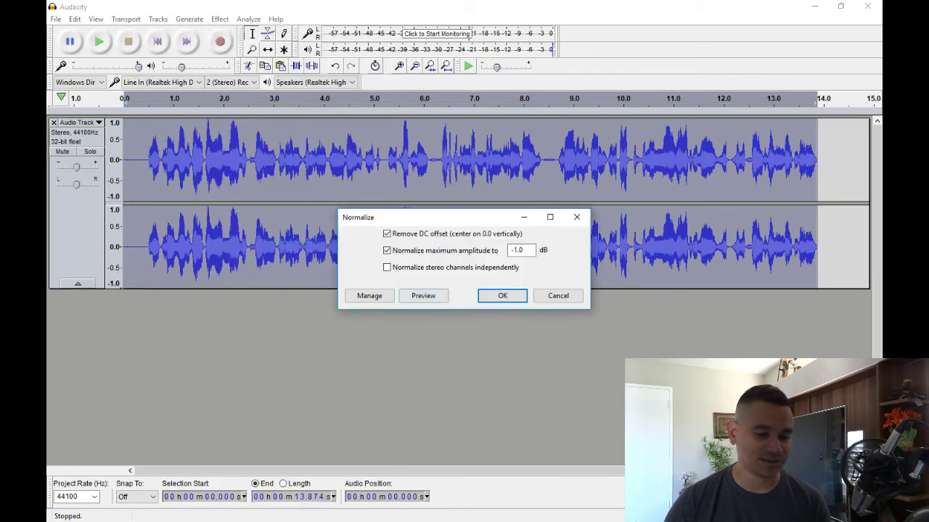
pyautogui.press('Return')
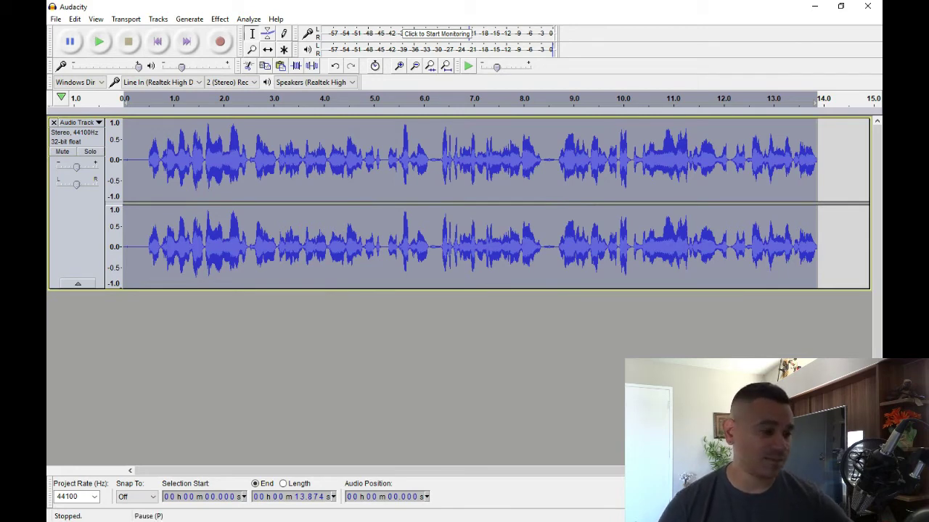
# - Open the Keyboard preferences and scroll the key bindings list to the effect commands
pyautogui.click(56, 19)
pyautogui.moveTo(75, 19)
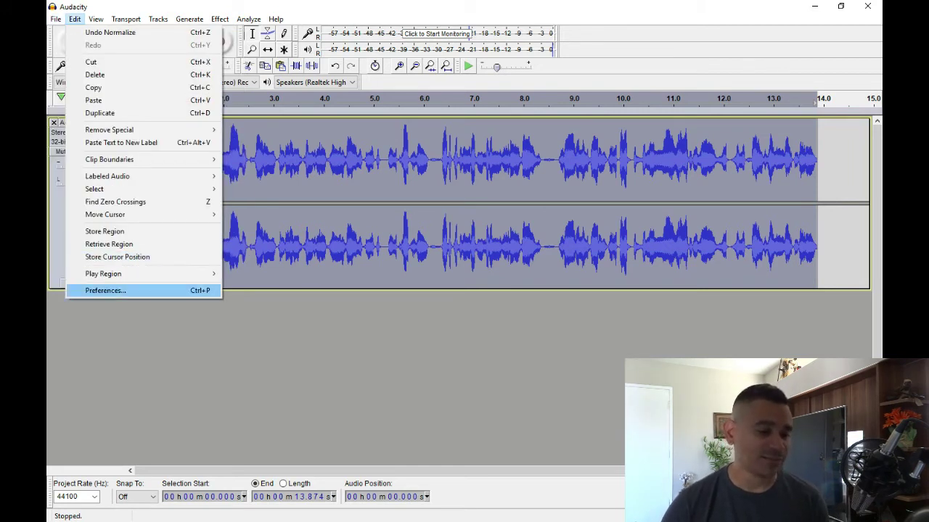
pyautogui.click(105, 290)
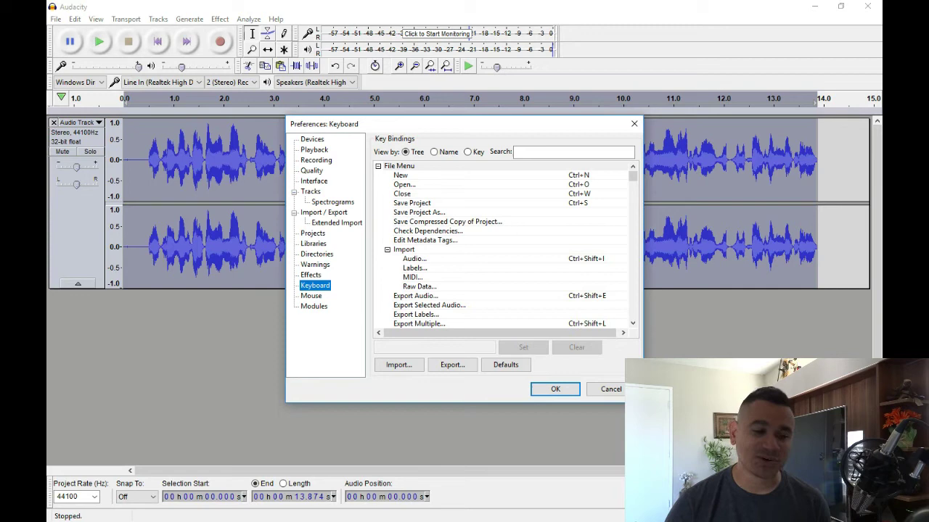
pyautogui.scroll(-8, 501, 244)
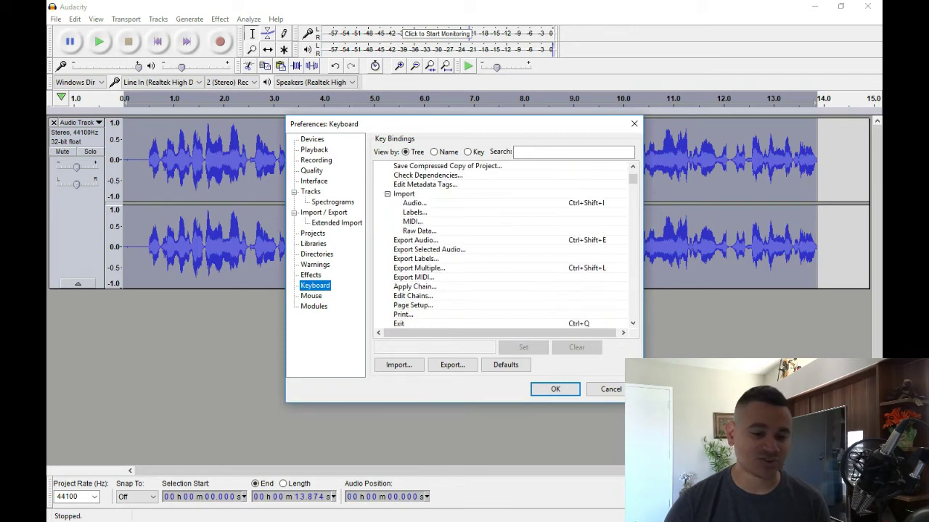
pyautogui.scroll(-10, 501, 244)
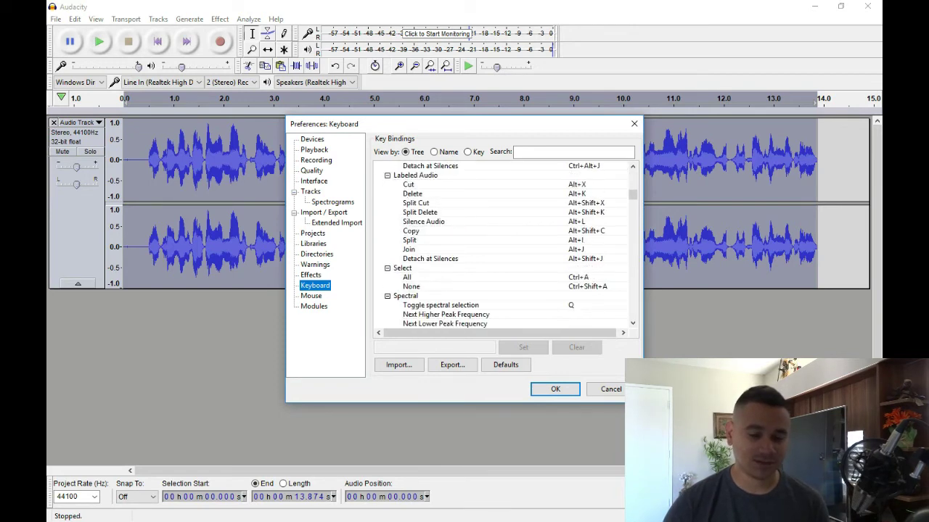
pyautogui.scroll(-10, 502, 244)
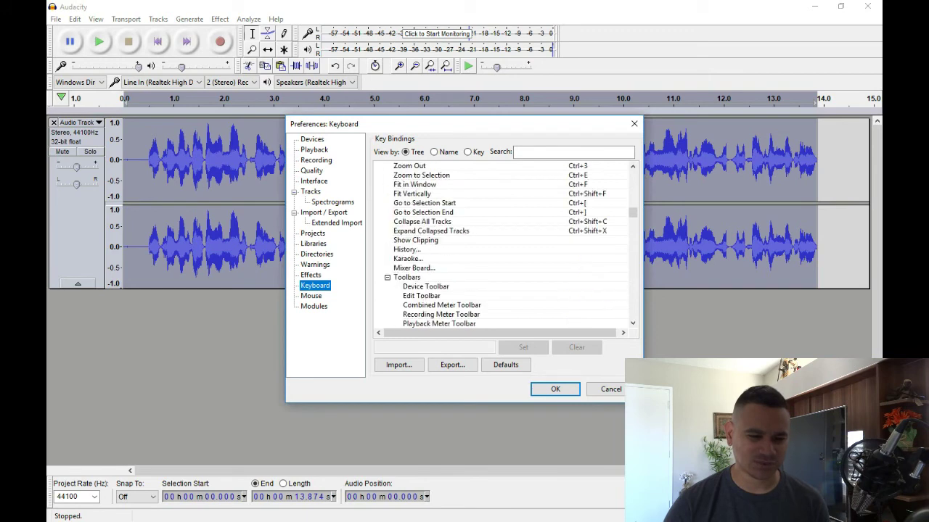
pyautogui.scroll(-10, 502, 244)
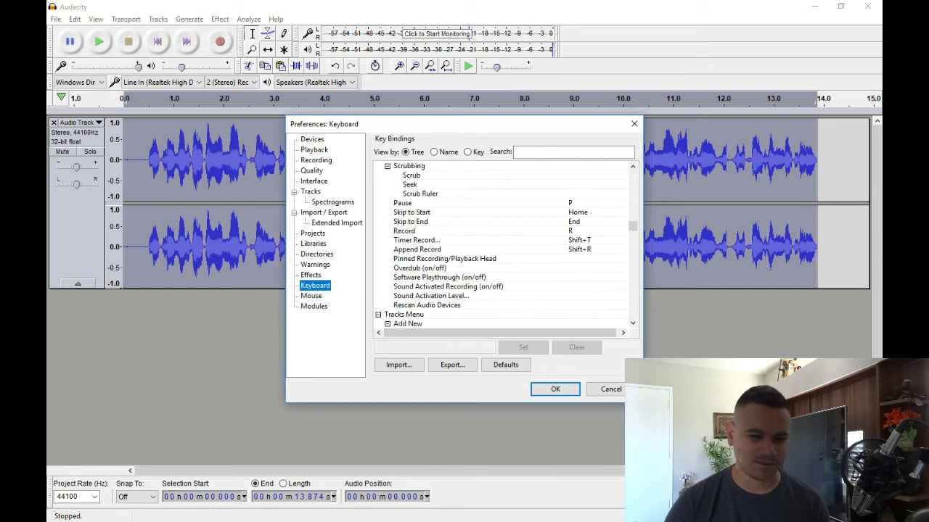
pyautogui.scroll(-10, 502, 245)
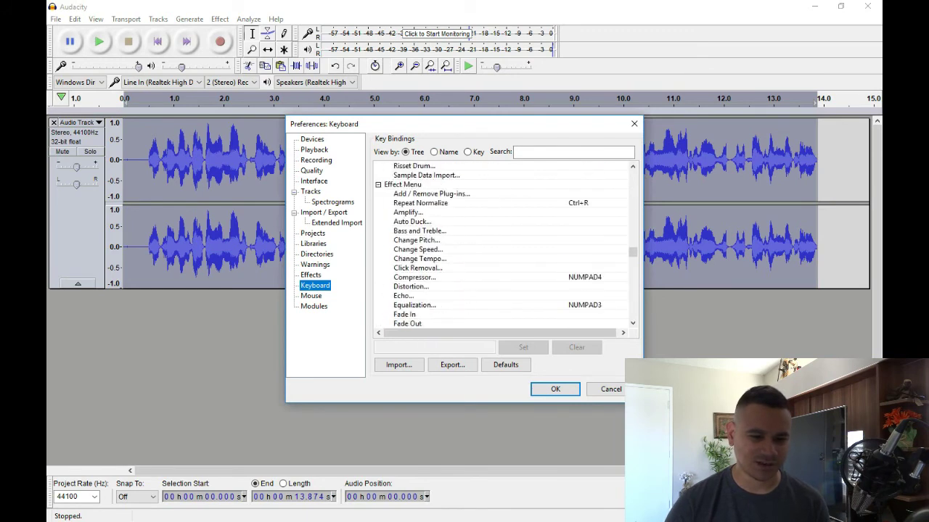
pyautogui.scroll(2, 501, 244)
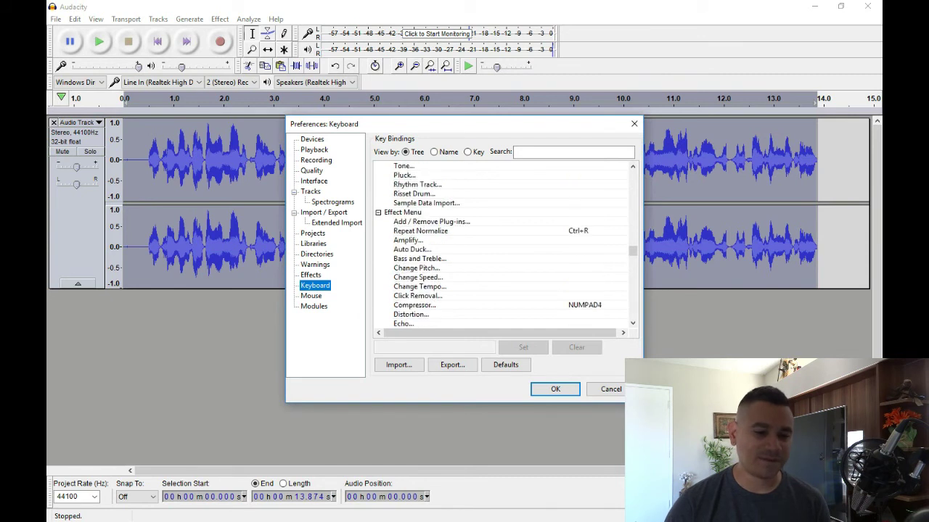
pyautogui.scroll(-3, 501, 245)
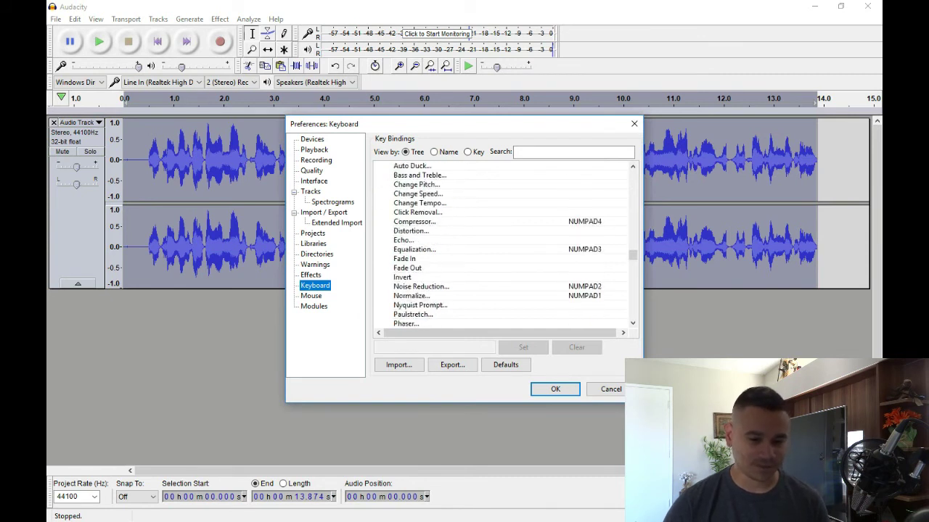
# - Restore Normalize's shortcut to NUMPAD1 after an accidental Backspace capture
pyautogui.click(435, 295)
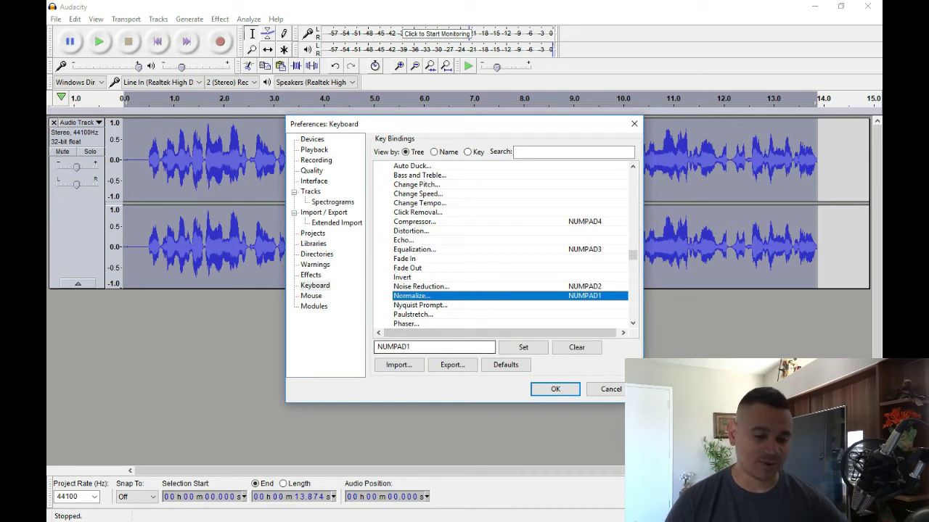
pyautogui.moveTo(411, 347); pyautogui.dragTo(375, 346)
pyautogui.press('BackSpace')
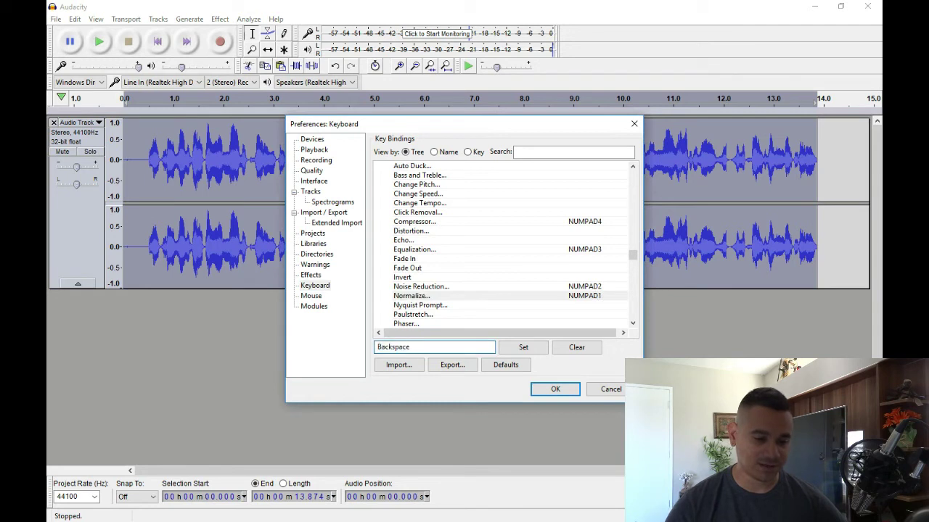
pyautogui.doubleClick(376, 346)
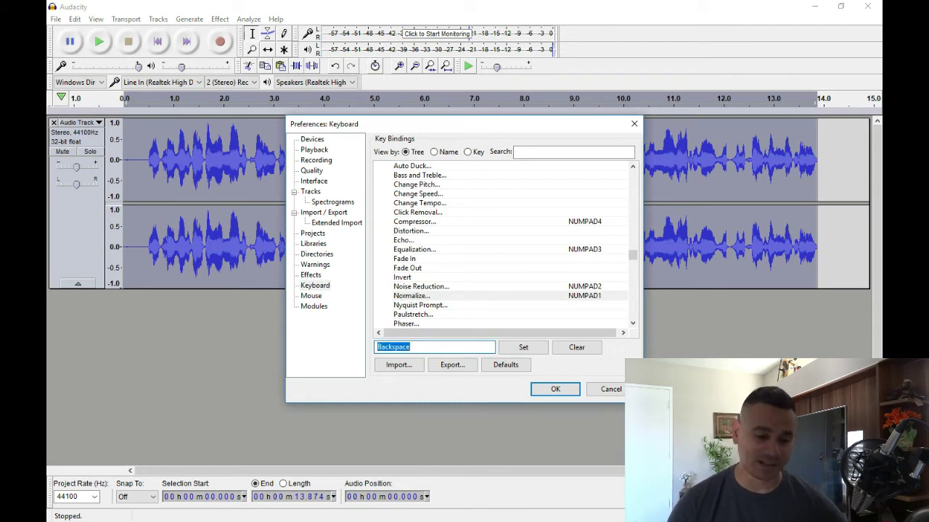
pyautogui.press('KP_1')
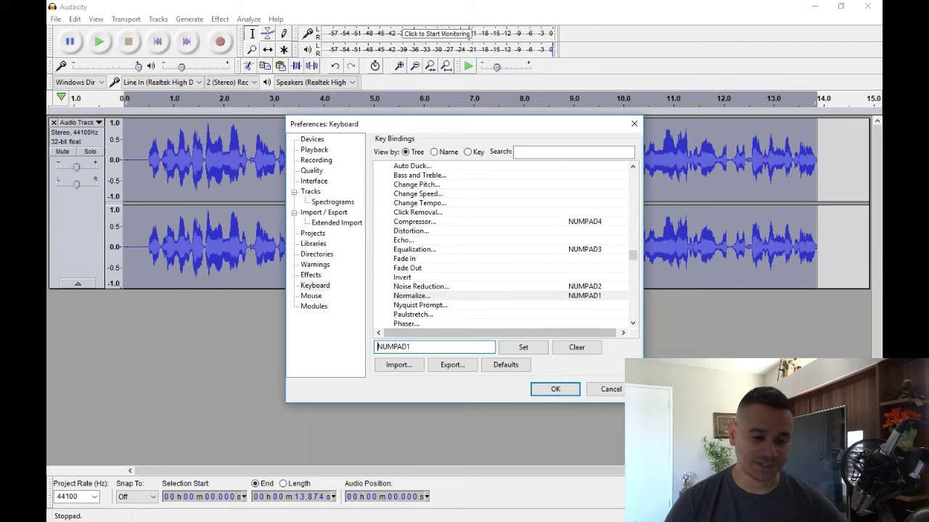
# - Rebind Noise Reduction to NUMPAD2 and save the preferences
pyautogui.click(420, 285)
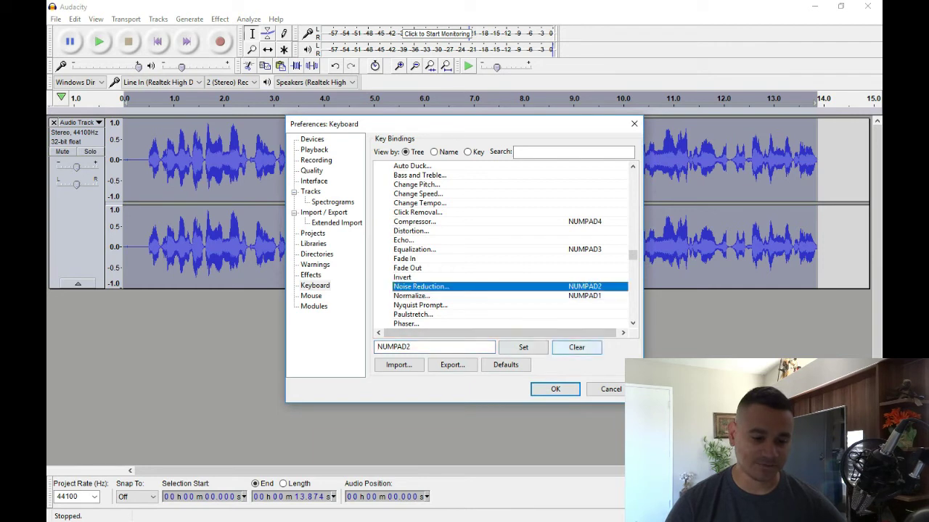
pyautogui.click(576, 347)
pyautogui.click(434, 347)
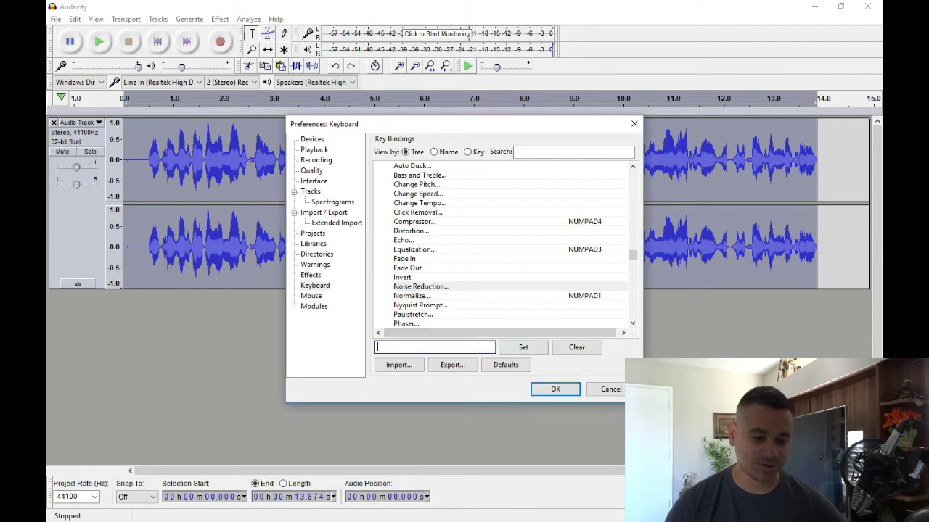
pyautogui.press('KP_2')
pyautogui.click(523, 347)
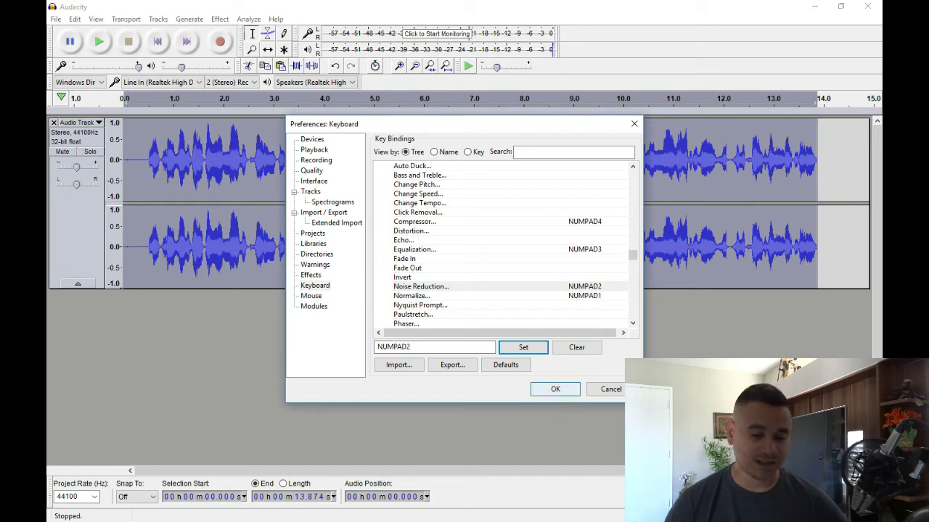
pyautogui.click(555, 389)
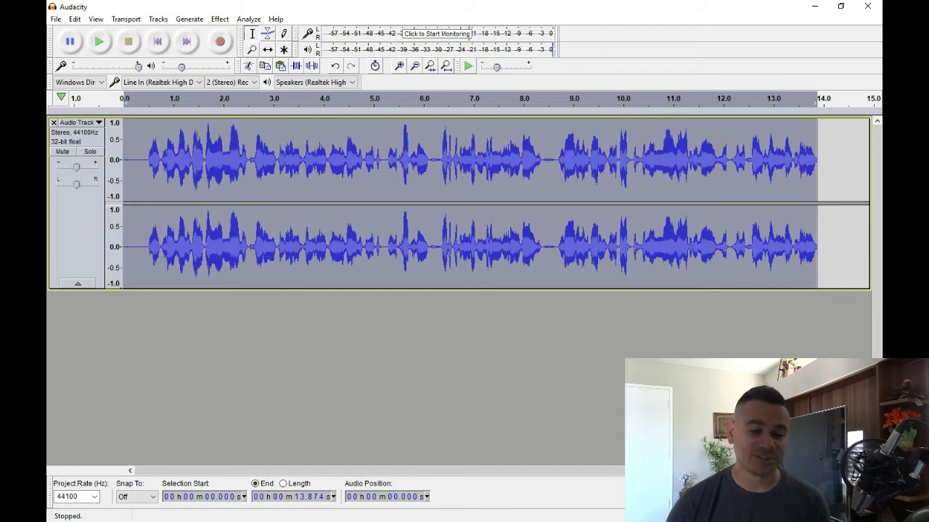
# - Test the Normalize shortcut without applying it, then undo the earlier compression and amplification
pyautogui.hotkey('ctrl', 'shift', 'n')
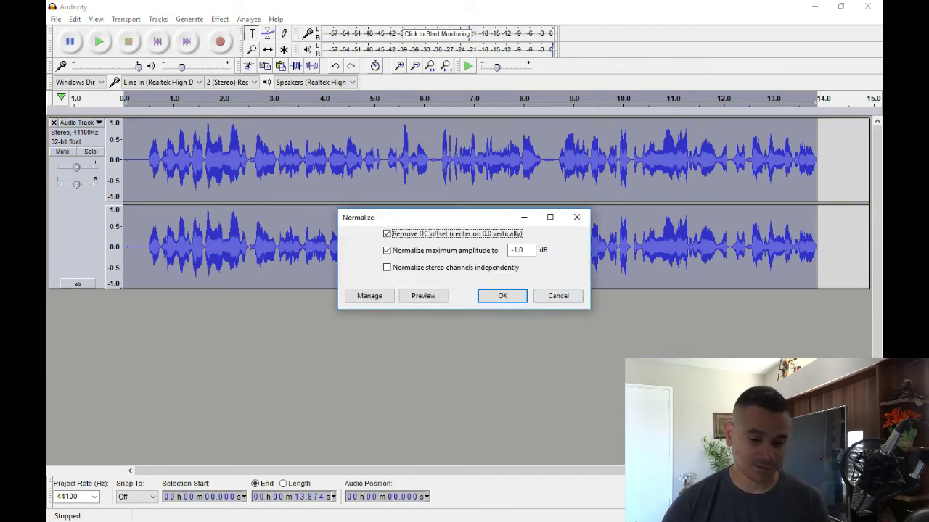
pyautogui.click(558, 296)
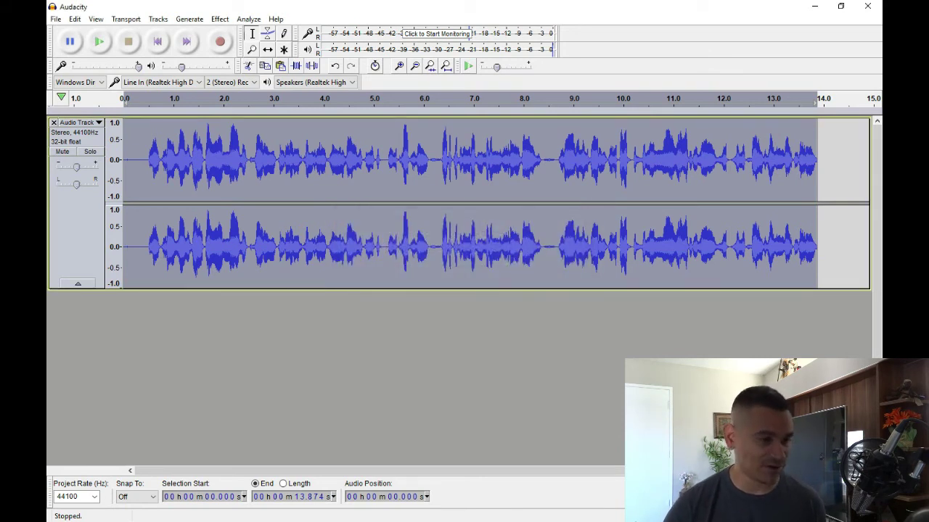
pyautogui.hotkey('ctrl', 'z')
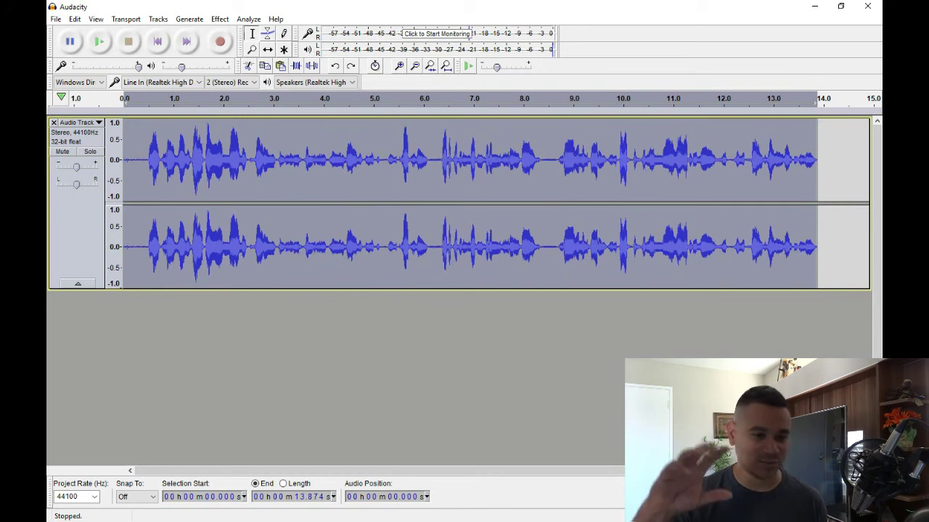
pyautogui.hotkey('ctrl', 'z')
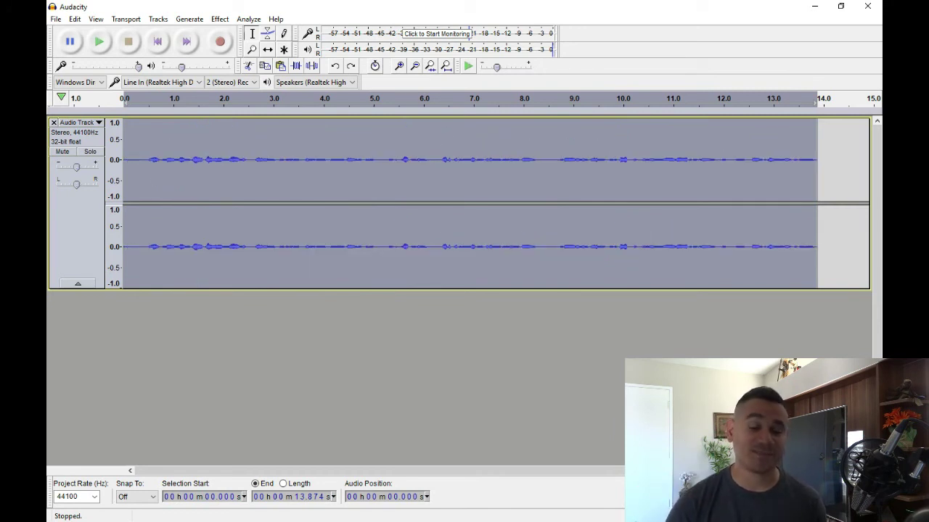
# - Play back the quiet original recording, then normalize the track to a -1.0 dB peak
pyautogui.click(99, 41)
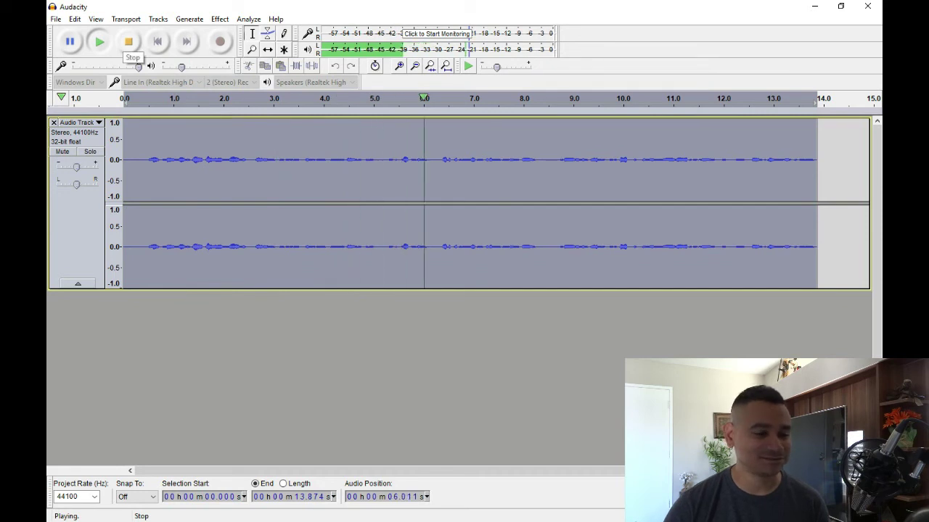
pyautogui.click(129, 42)
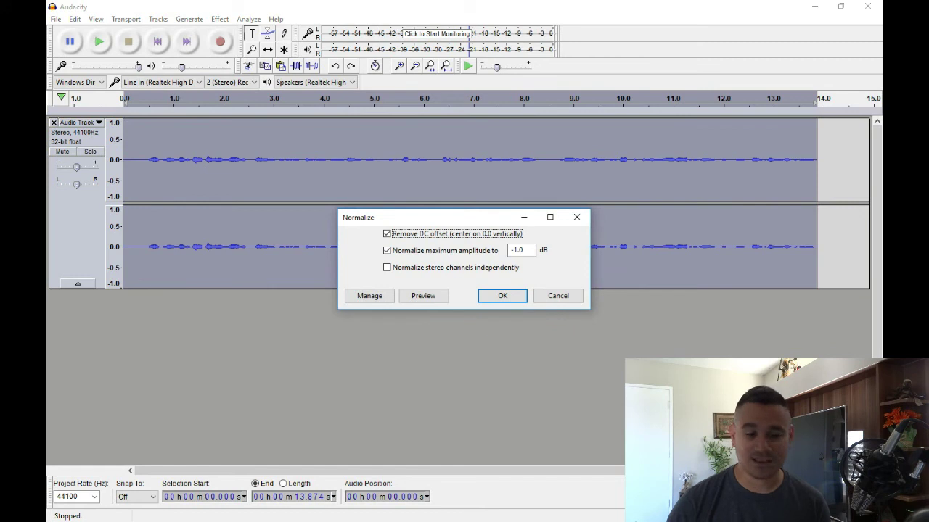
pyautogui.press('Return')
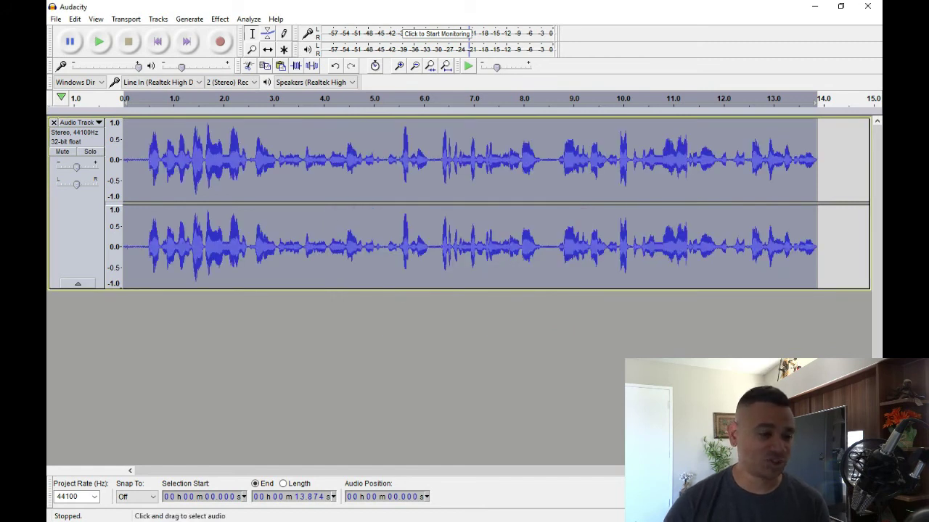
# - Capture a noise profile from the silent first 0.5 seconds of the track
pyautogui.moveTo(125, 167); pyautogui.dragTo(149, 167)
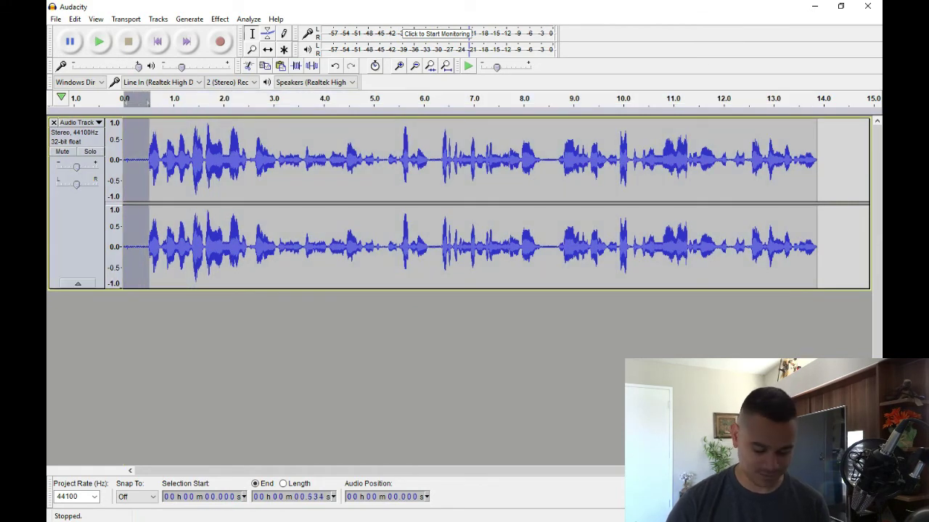
pyautogui.hotkey('ctrl', 'r')
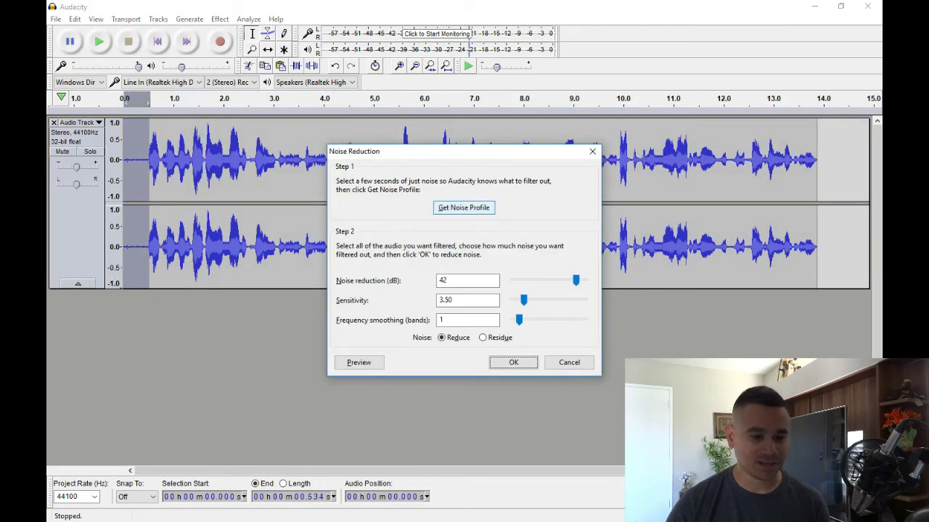
pyautogui.click(463, 208)
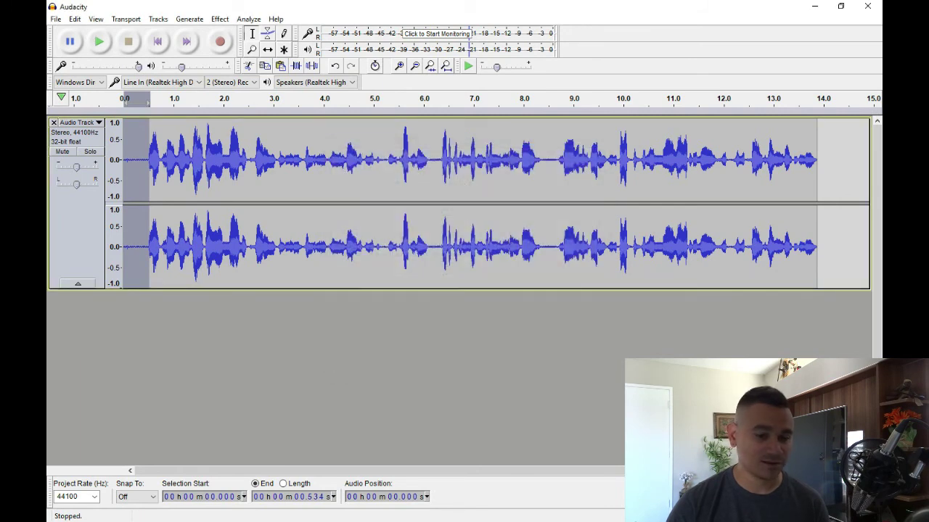
# - Select the entire track and bring up Noise Reduction (42 dB, 3.50 sensitivity, 1 smoothing band)
pyautogui.hotkey('ctrl', 'shift', 'a')
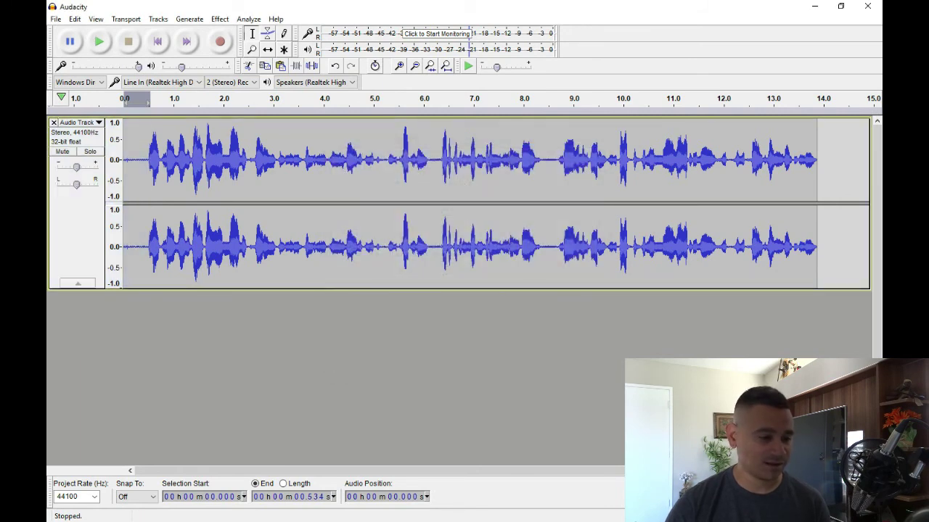
pyautogui.hotkey('ctrl', 'a')
pyautogui.hotkey('ctrl', 'r')
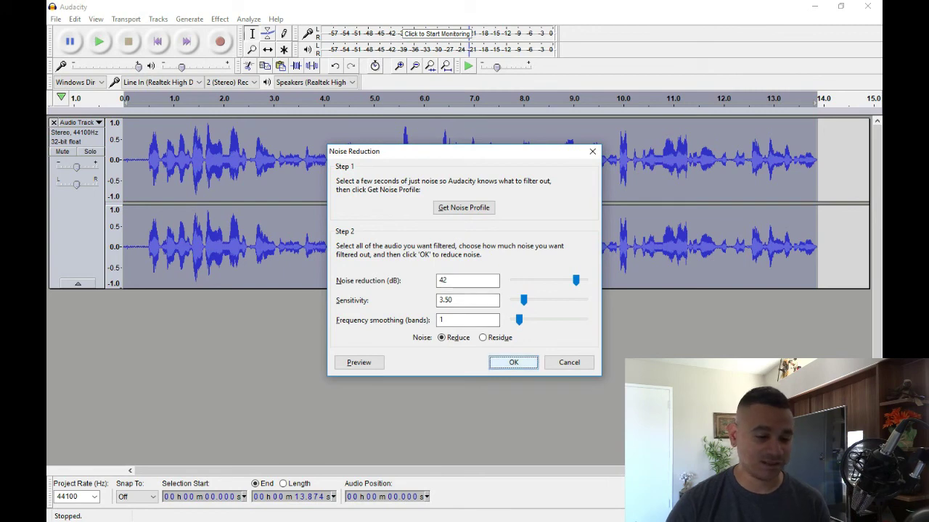
# - Run noise reduction, the Kodi EQ curve and compression, then a second -1.0 dB normalize
pyautogui.click(512, 362)
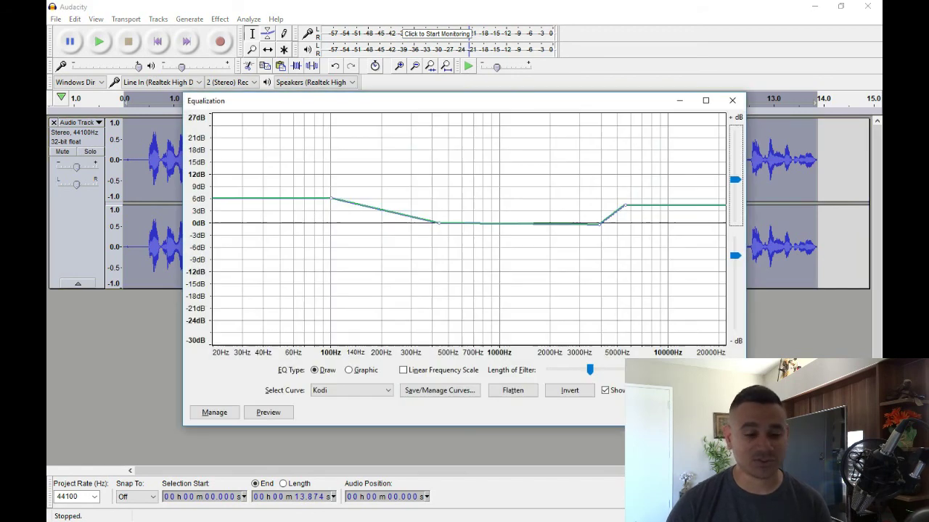
pyautogui.press('Escape')
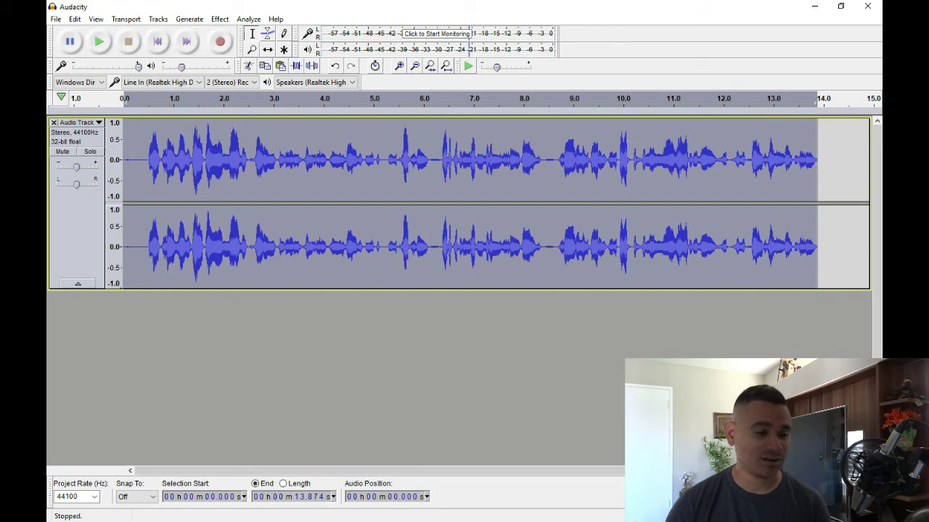
pyautogui.press('Escape')
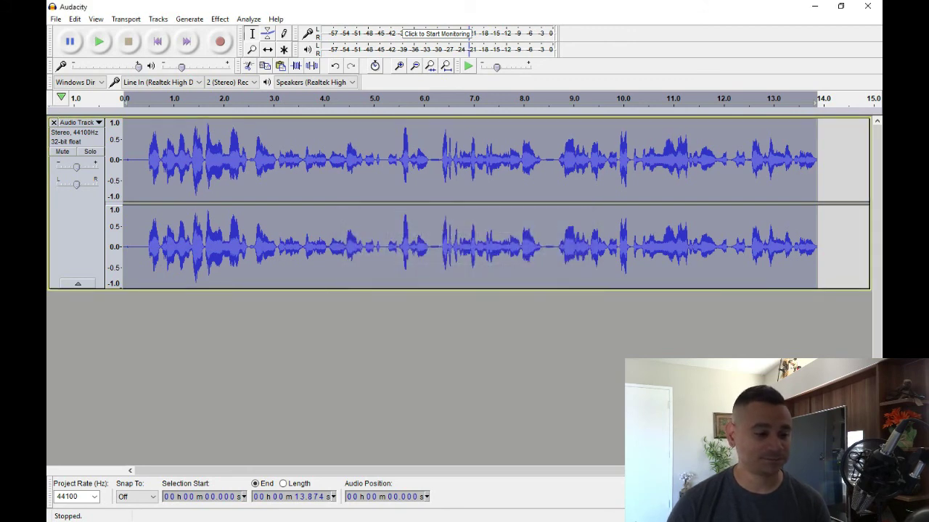
pyautogui.press('Escape')
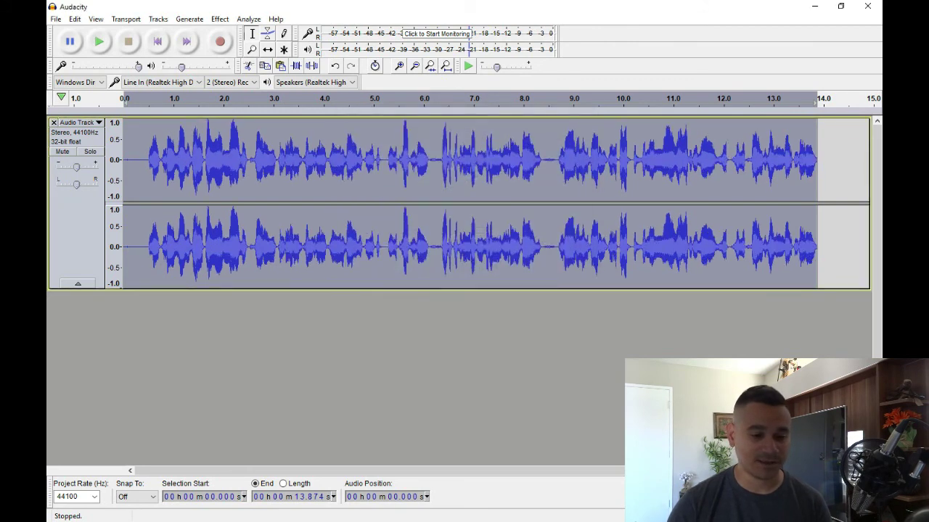
pyautogui.press('Return')
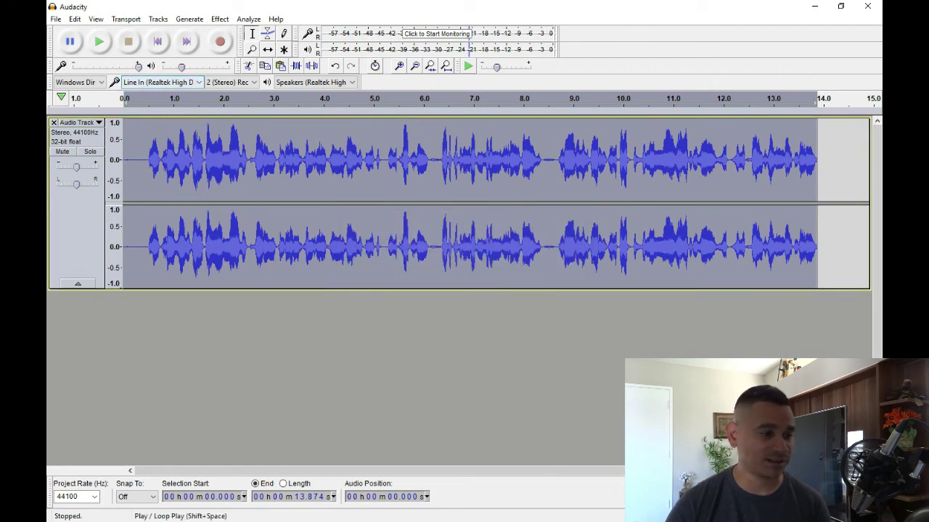
pyautogui.click(98, 41)
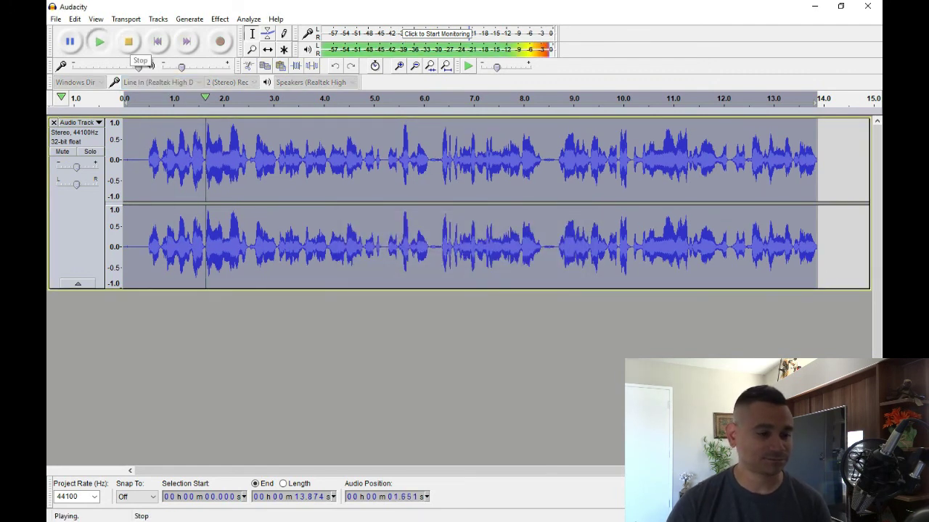
pyautogui.click(128, 42)
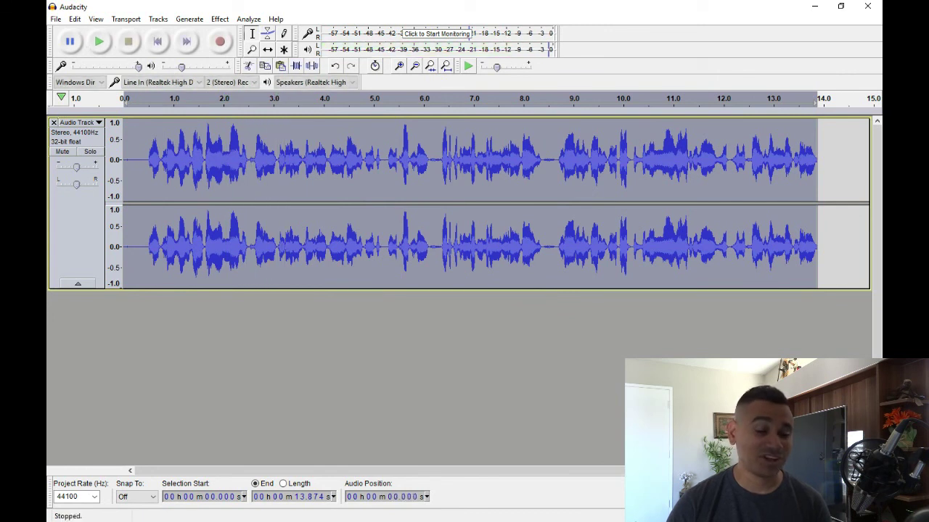